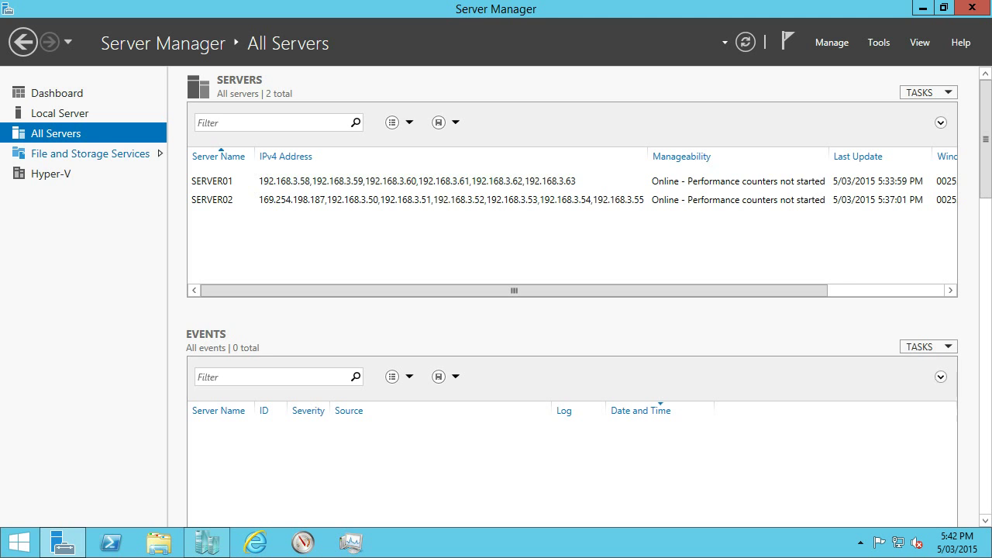
Step: Examine the disks on SERVER02 and the related SERVER01 volumes, including C:, under File and Storage Services
left_click(90, 153)
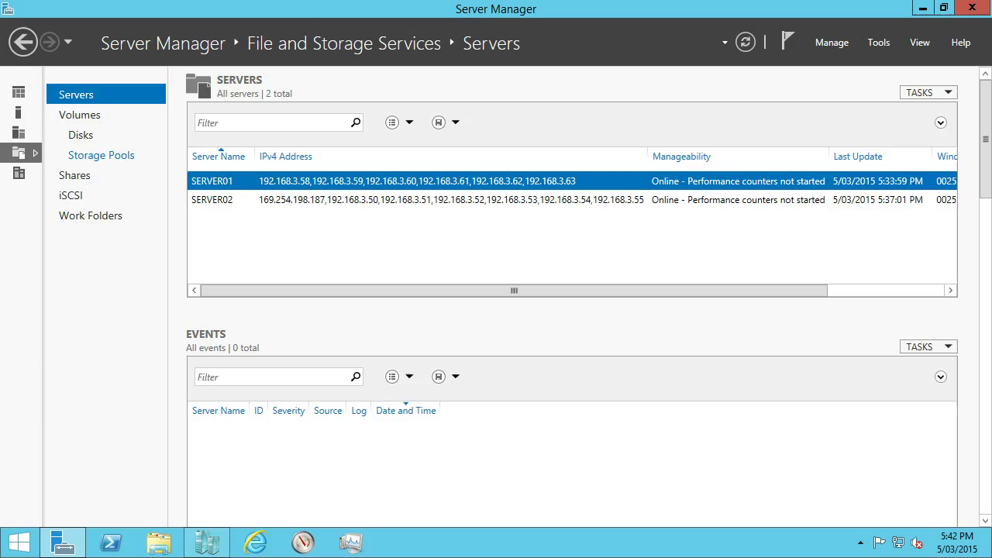
left_click(81, 135)
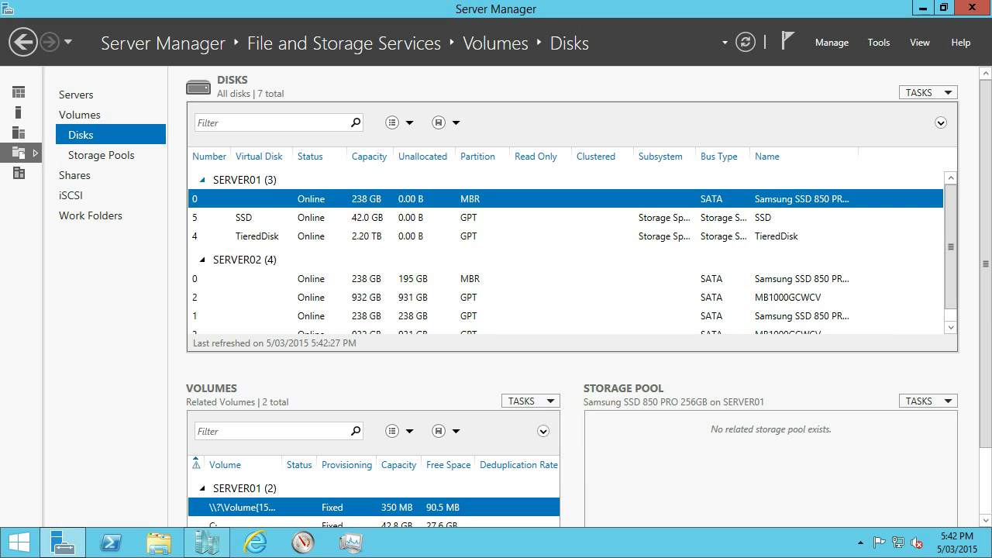
left_click(202, 179)
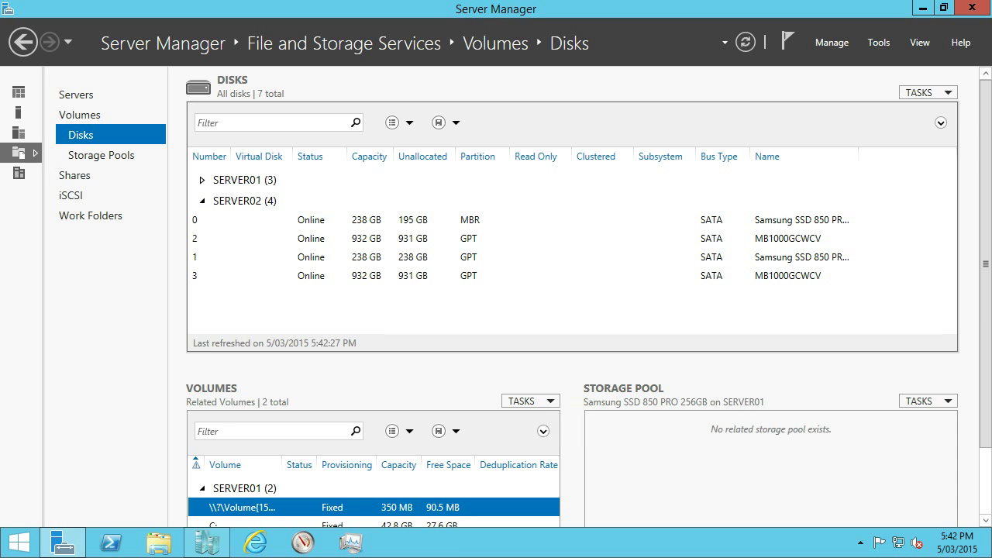
scroll(574, 294, "down", 1)
scroll(573, 294, "down", 2)
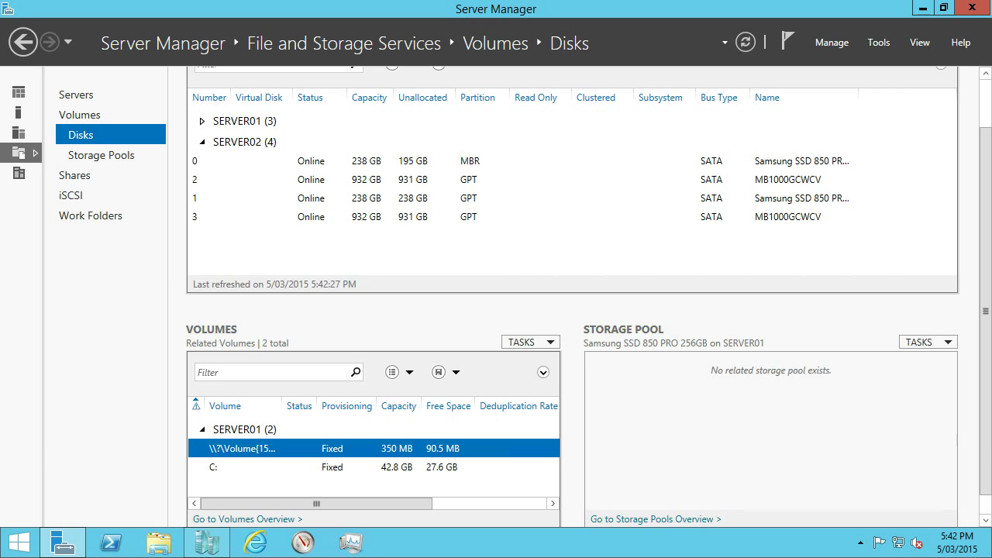
left_click(263, 467)
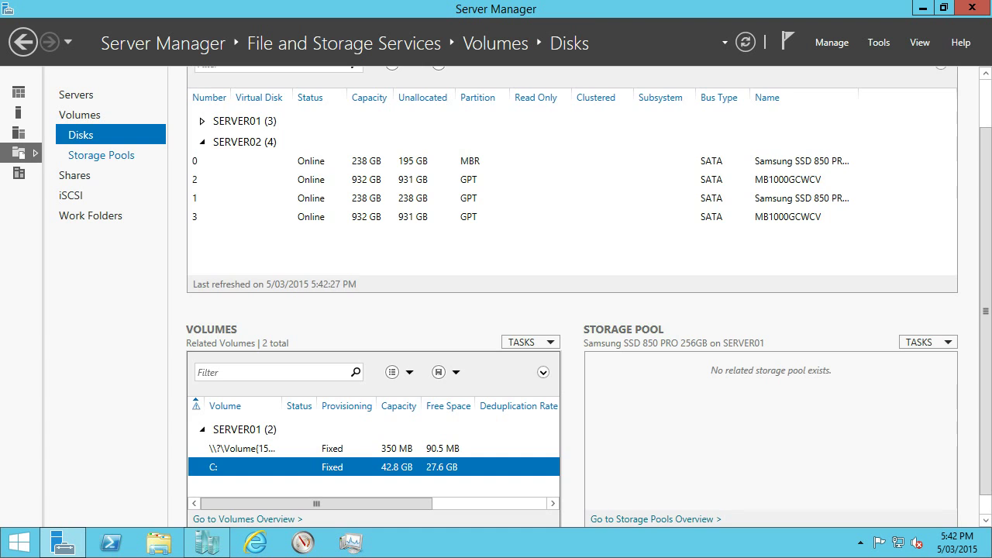
Step: Refresh the storage pools list and select the Primordial pool of SERVER02
left_click(101, 155)
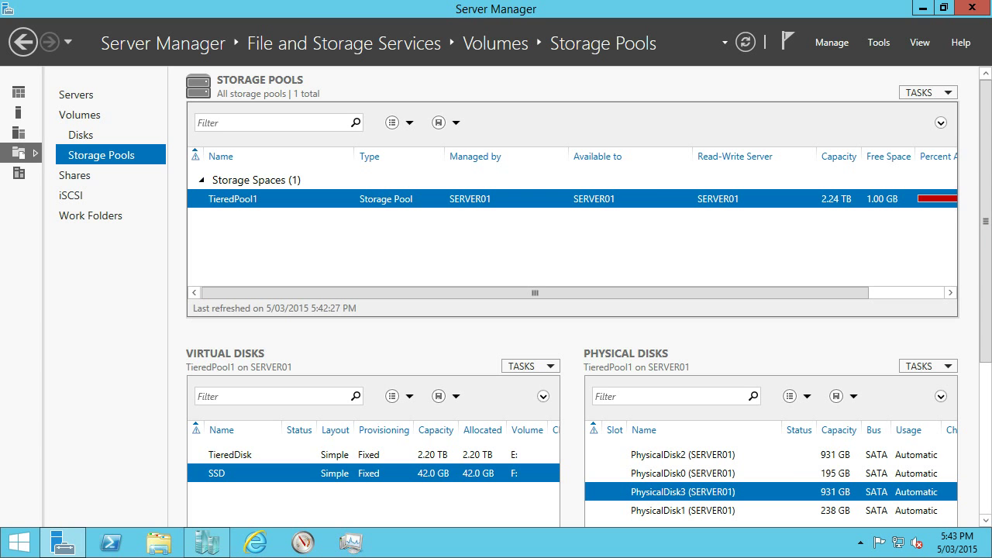
left_click(745, 42)
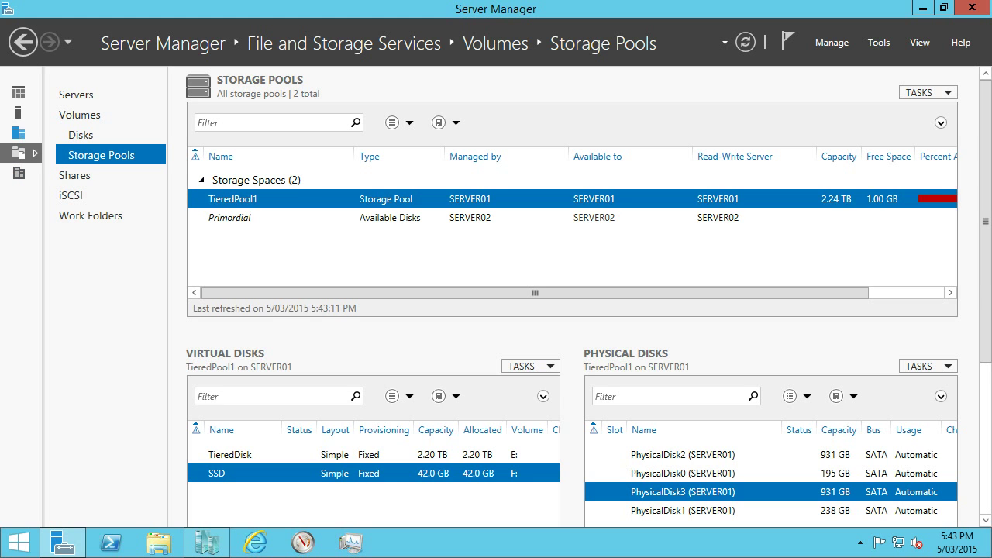
left_click(229, 217)
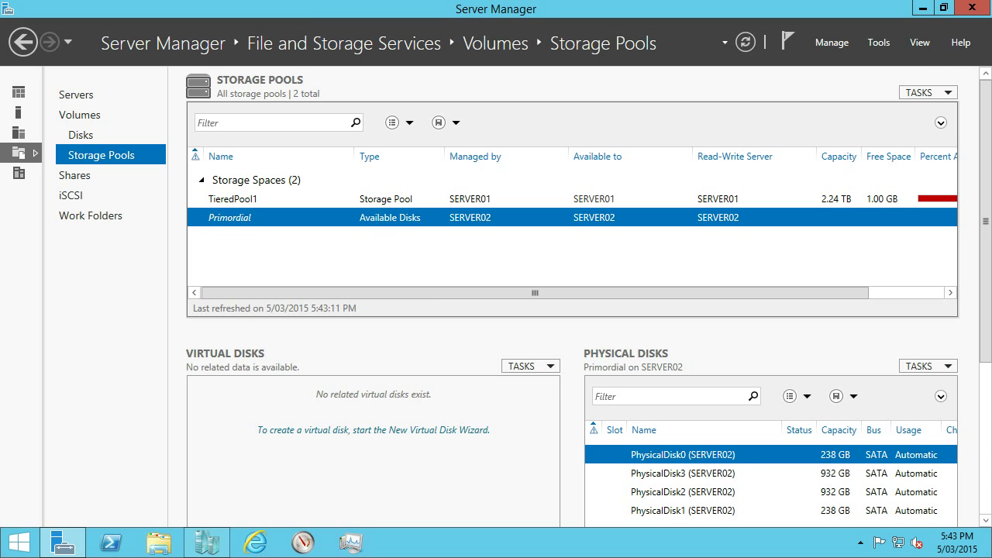
Step: Start a new storage pool from SERVER02's available physical disks and name it OEMStoragePool
left_click_drag(985, 221, 985, 280)
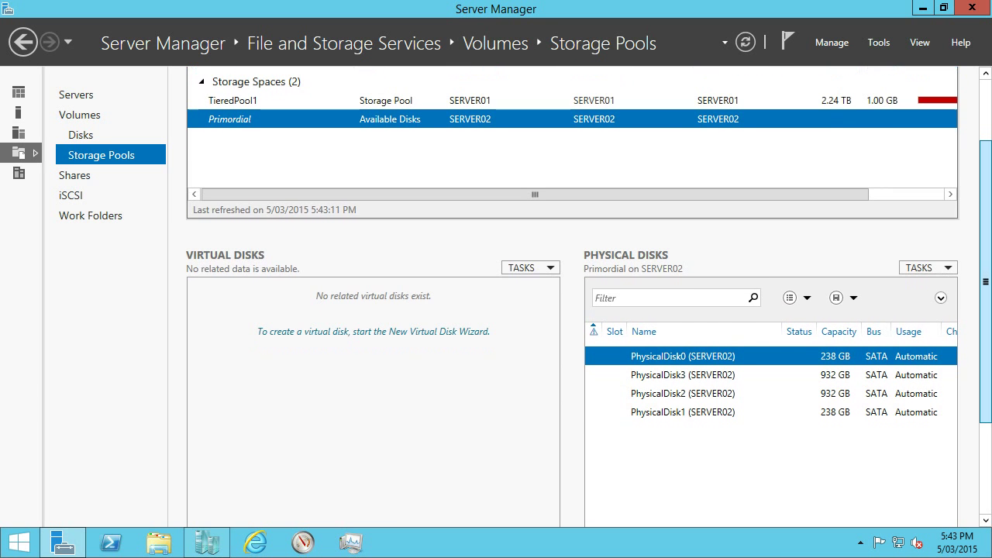
left_click(928, 267)
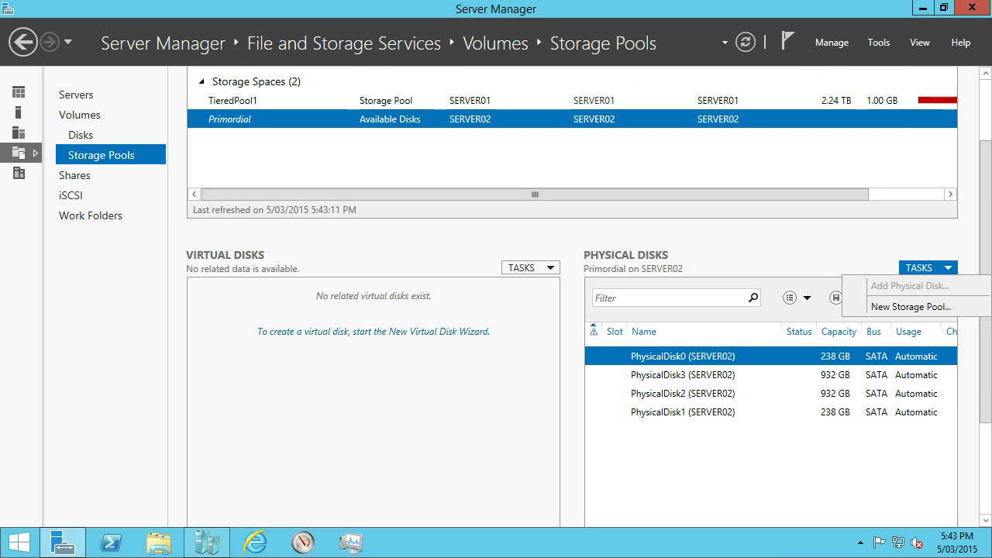
left_click(910, 306)
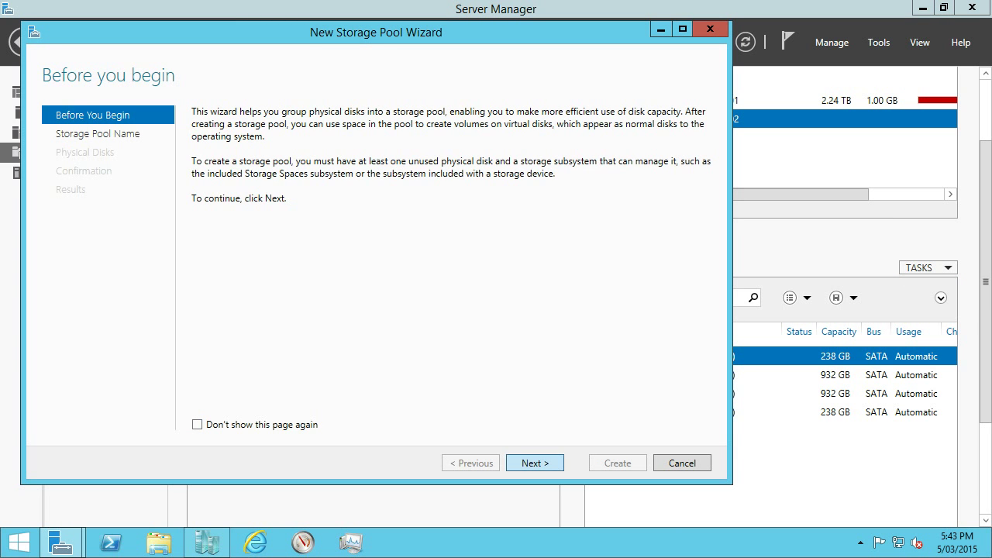
left_click(535, 463)
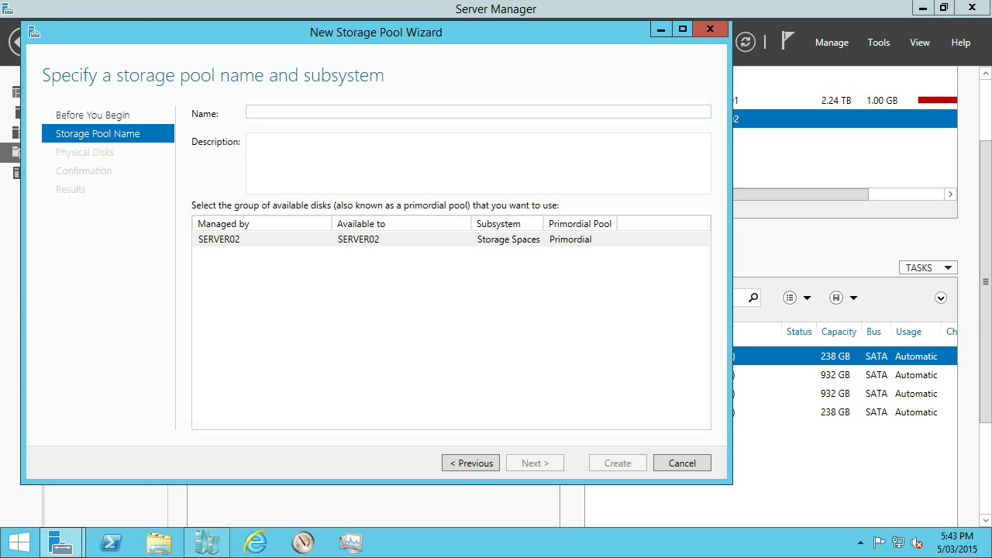
type("O")
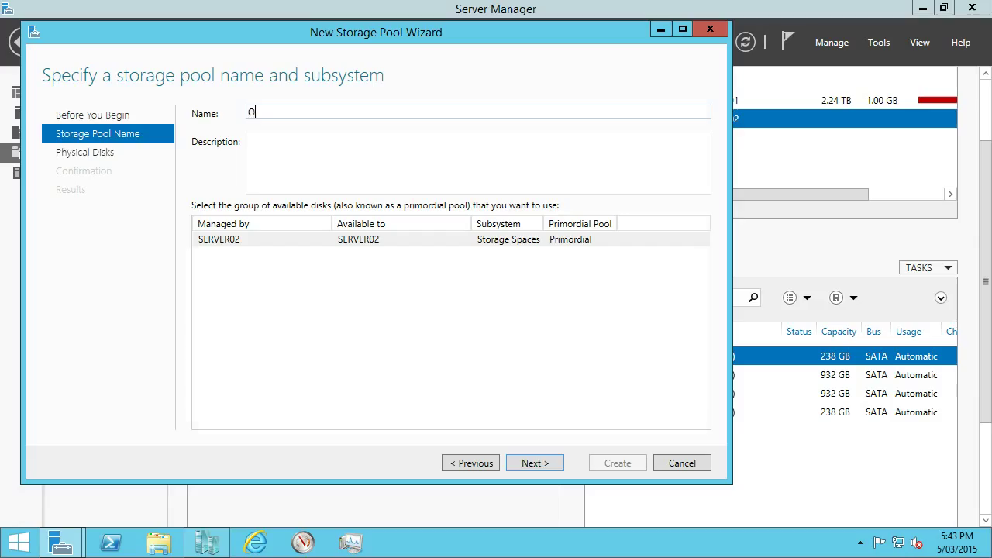
type("EMStoragePool")
key("Return")
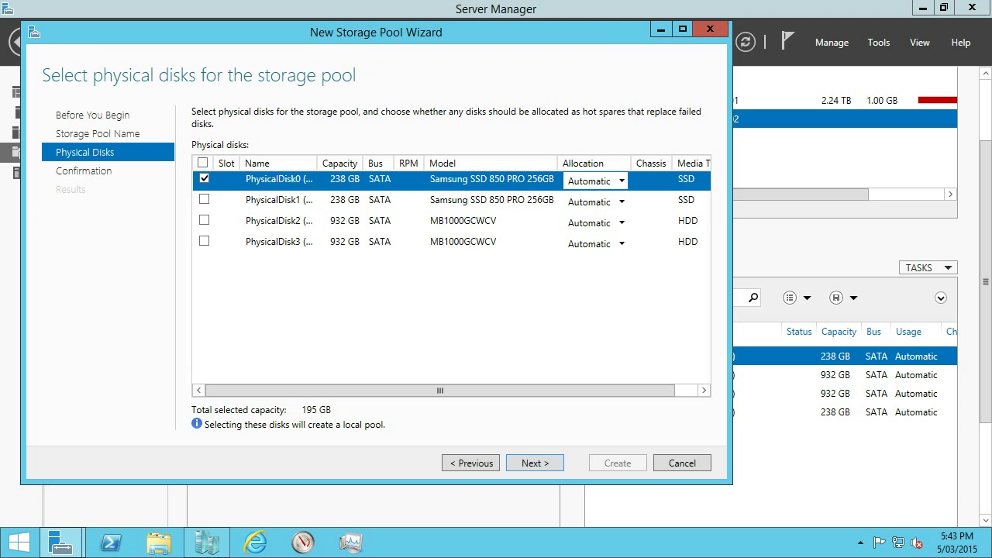
Step: Include all four physical disks in the pool, review the allocation choices for PhysicalDisk3 and keep Automatic
left_click(202, 163)
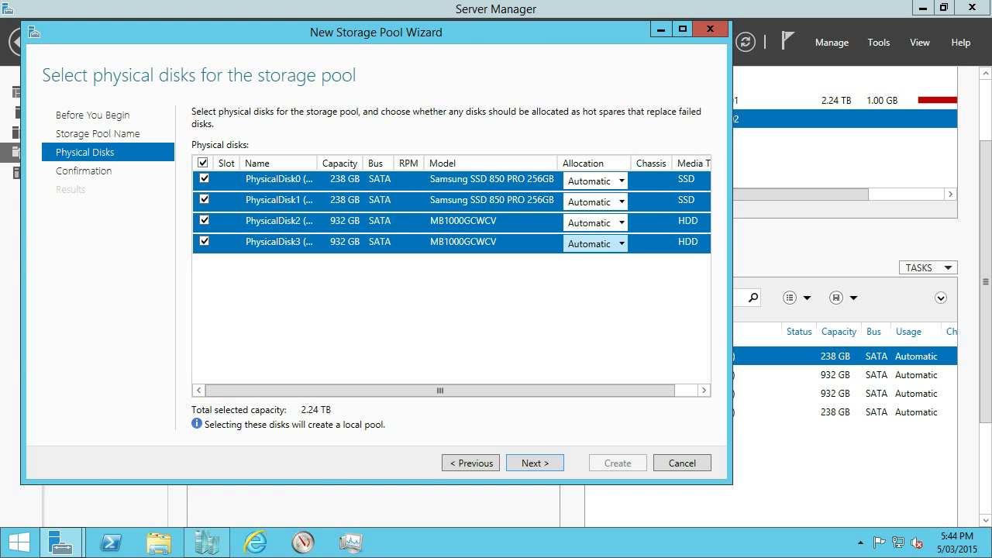
left_click(595, 243)
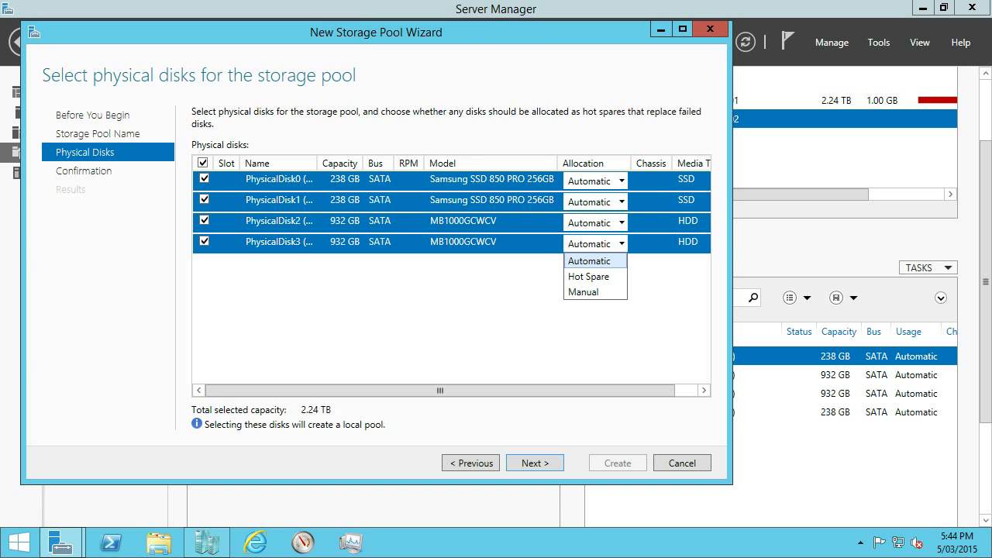
key("Down")
key("Down")
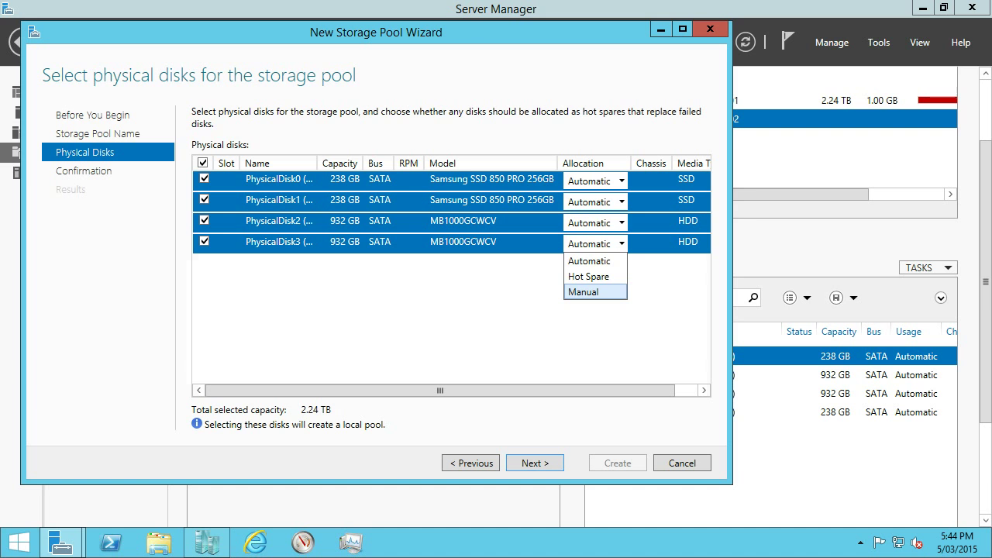
key("Up")
key("Up")
key("Down")
key("Down")
key("Up")
key("Up")
key("Return")
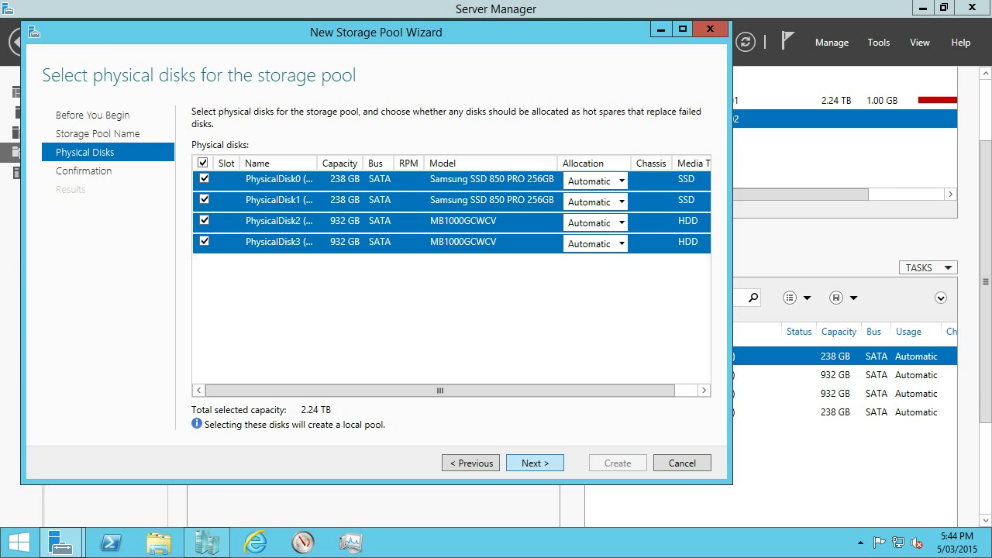
Step: Create the storage pool and choose to create a virtual disk when its wizard closes
left_click(534, 462)
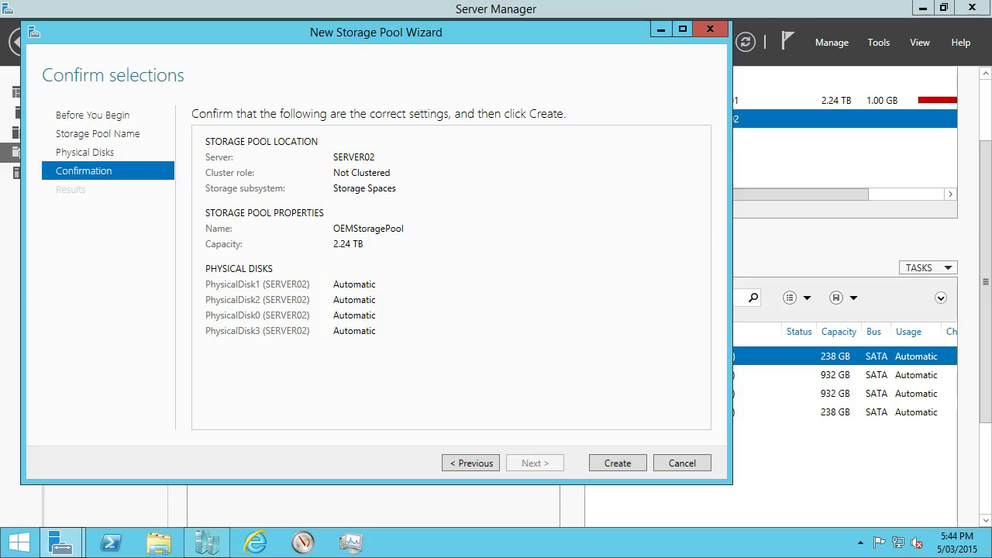
key("Return")
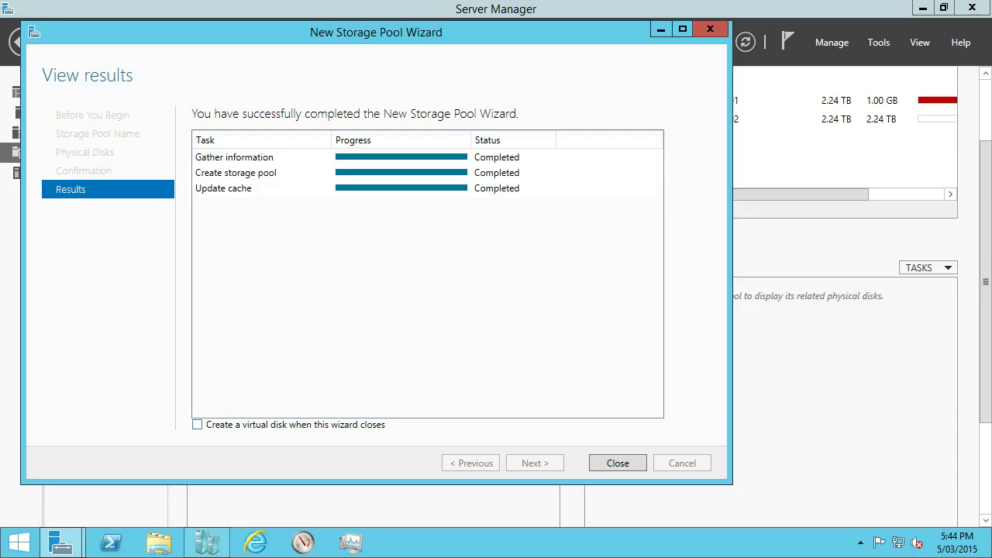
left_click(197, 424)
left_click(196, 424)
left_click(197, 424)
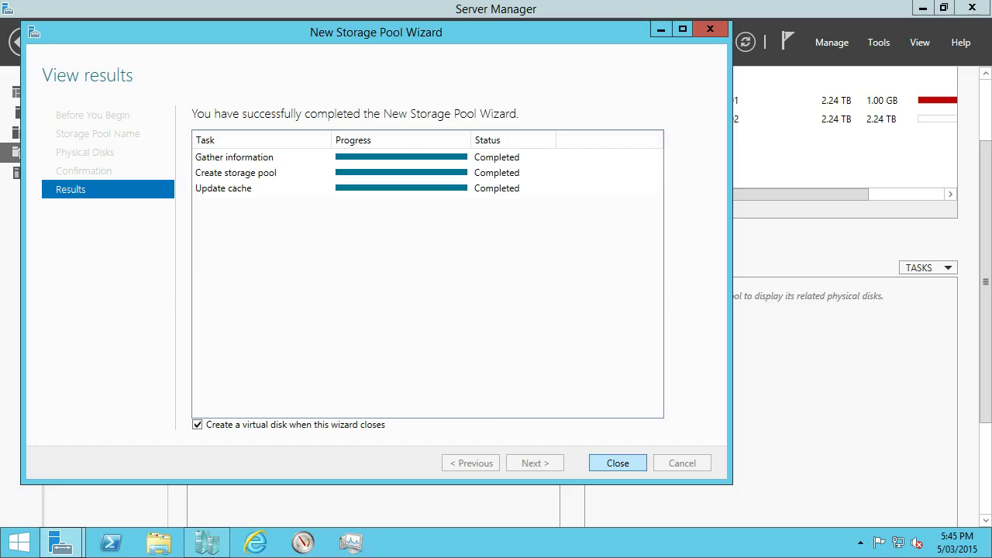
left_click(617, 462)
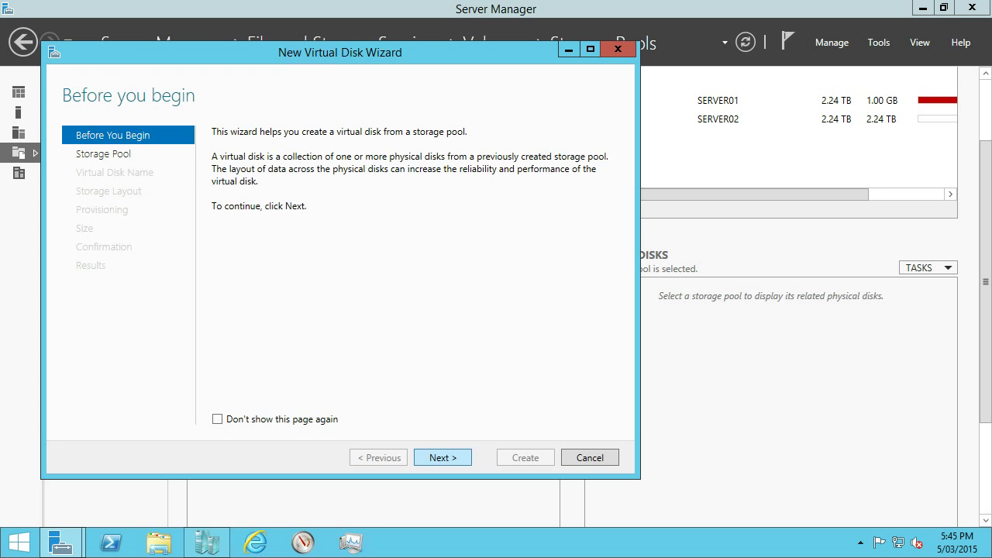
Step: Base the new virtual disk on OEMStoragePool and name it Vdisk1
left_click(442, 457)
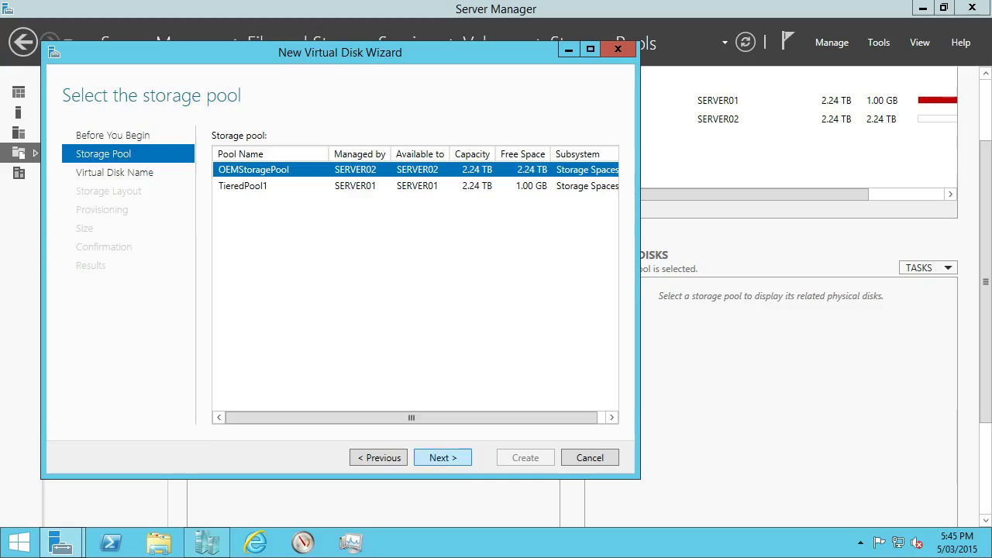
left_click(442, 457)
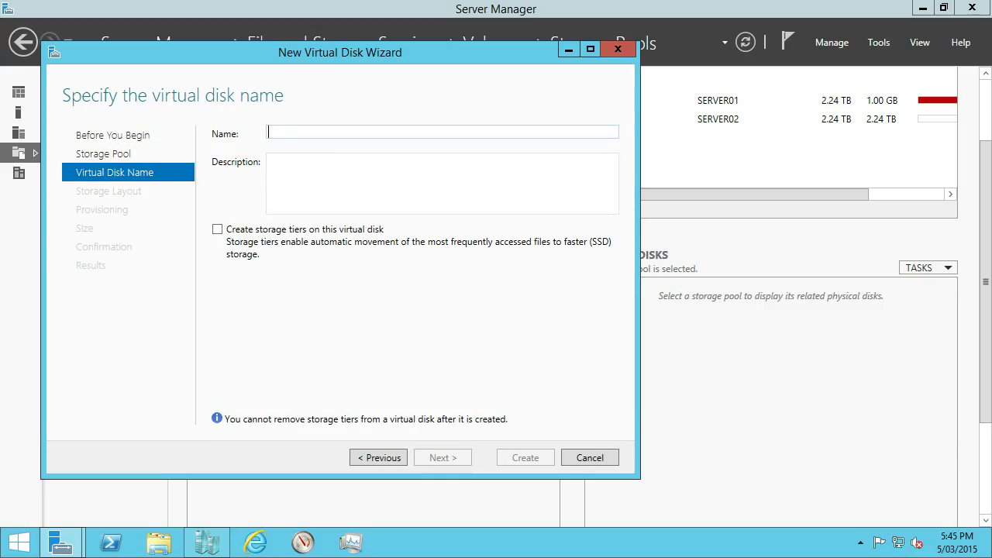
type("V")
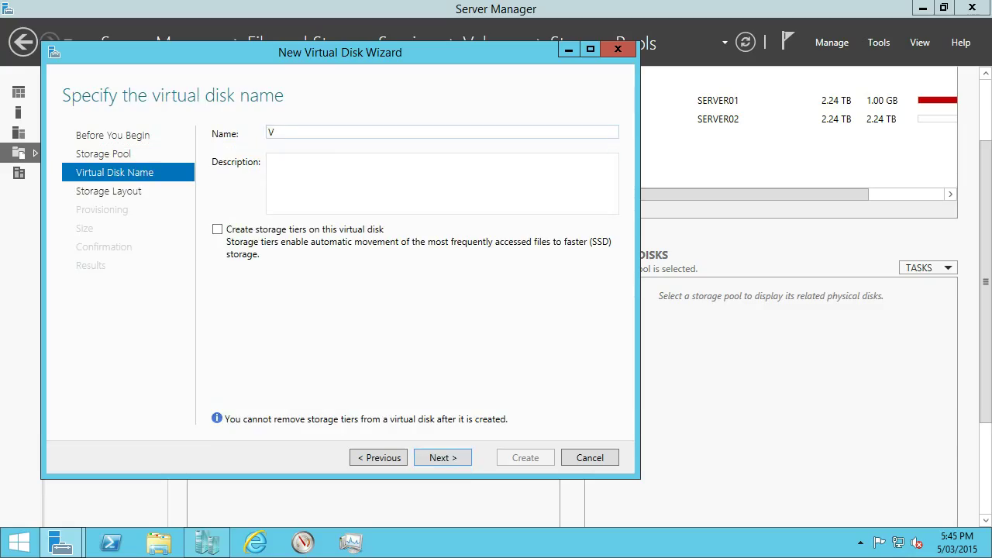
type("disk1")
Step: Enable storage tiers on the virtual disk, keeping the Simple layout and Fixed provisioning
left_click(442, 457)
left_click(217, 229)
left_click(442, 458)
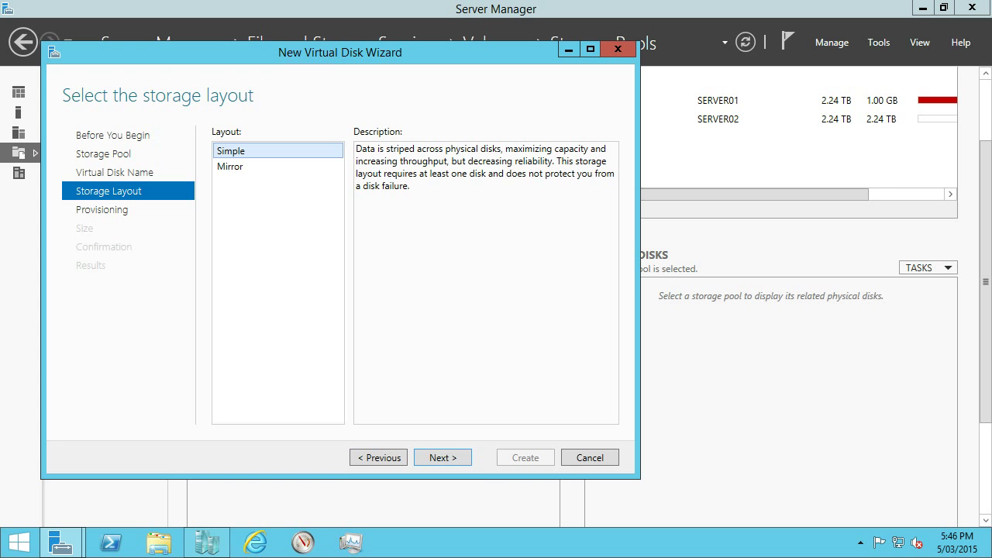
left_click(443, 457)
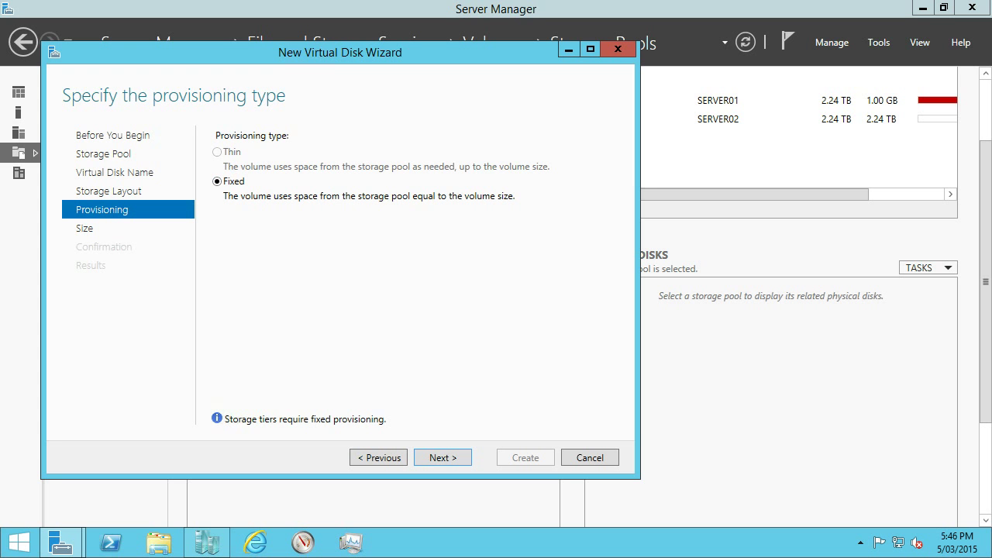
left_click(443, 457)
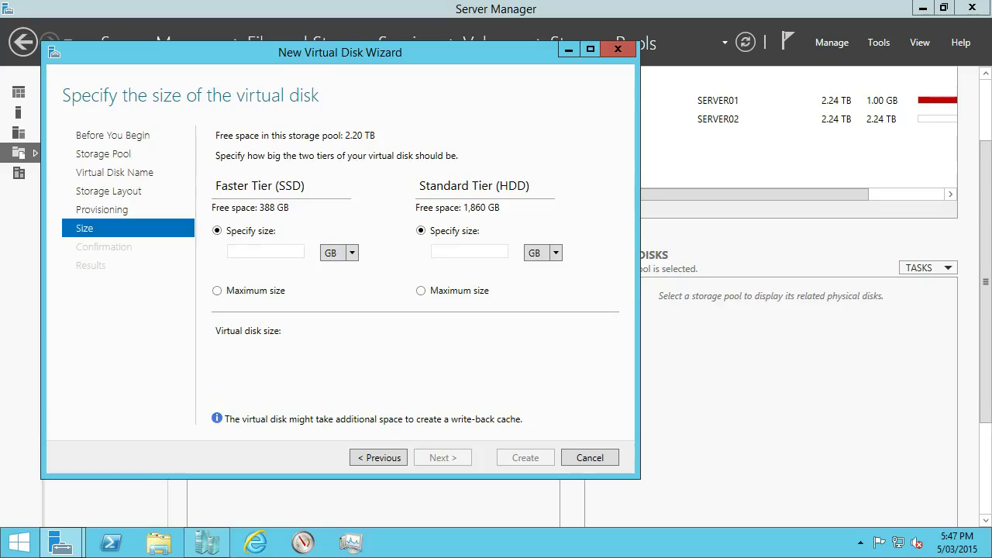
Step: Set the virtual disk's faster SSD tier to maximum size and its standard HDD tier to 1 TB
left_click(217, 290)
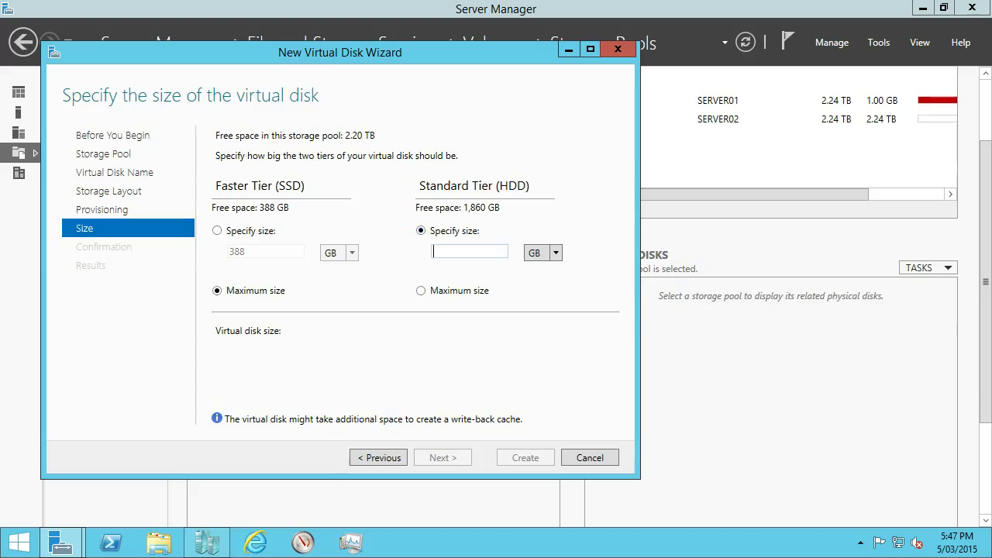
type("1")
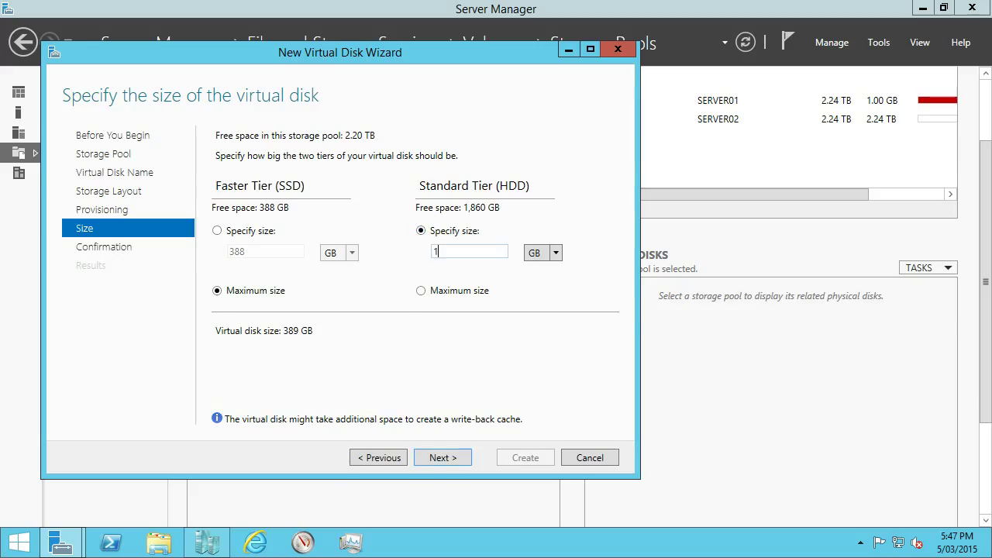
left_click(542, 252)
left_click(543, 284)
double_click(436, 251)
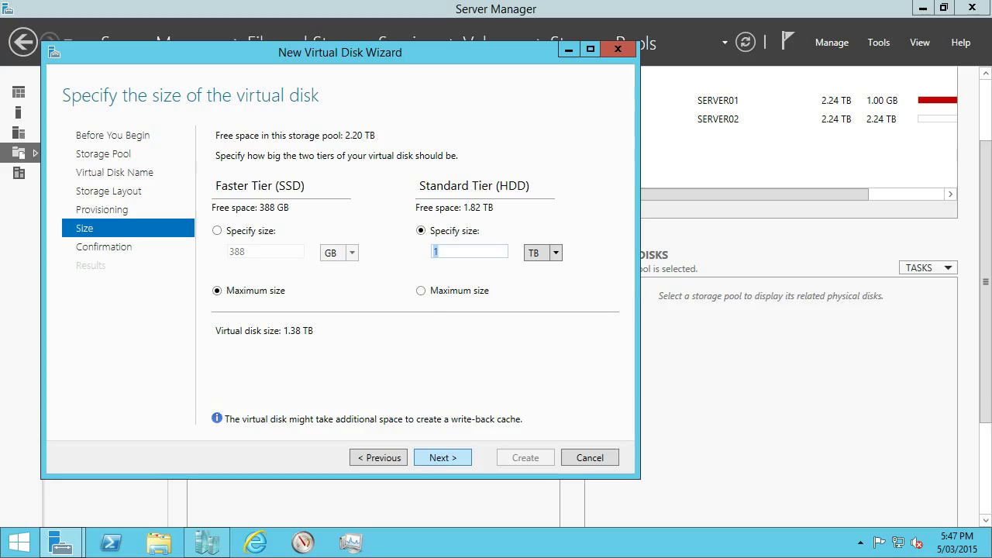
key("Return")
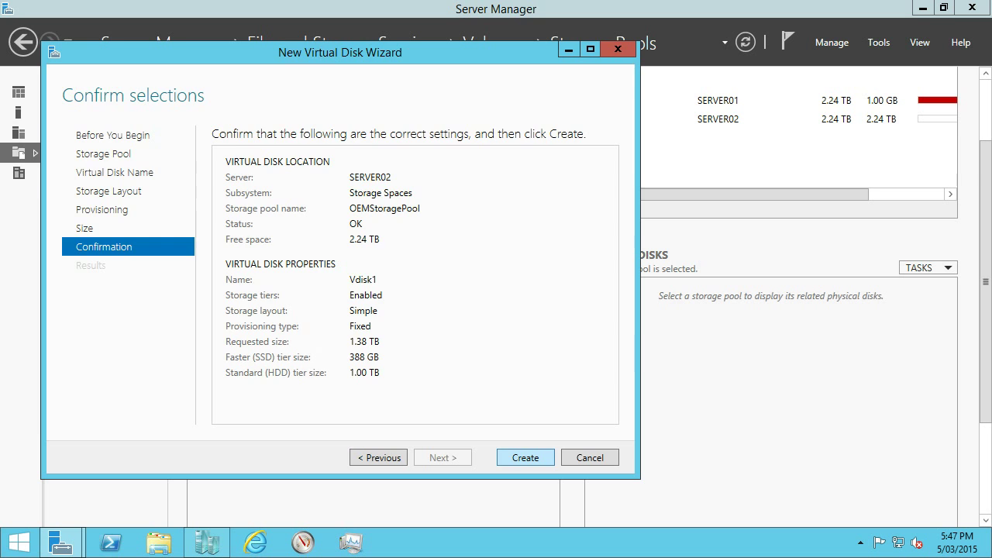
Step: Create the virtual disk and continue into the New Volume Wizard as far as the server and disk selection
key("Return")
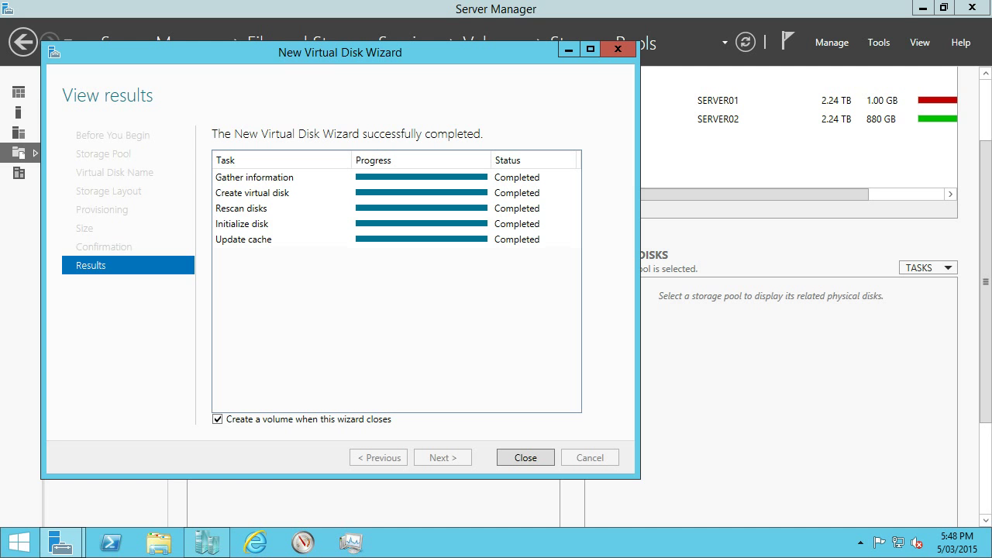
key("Return")
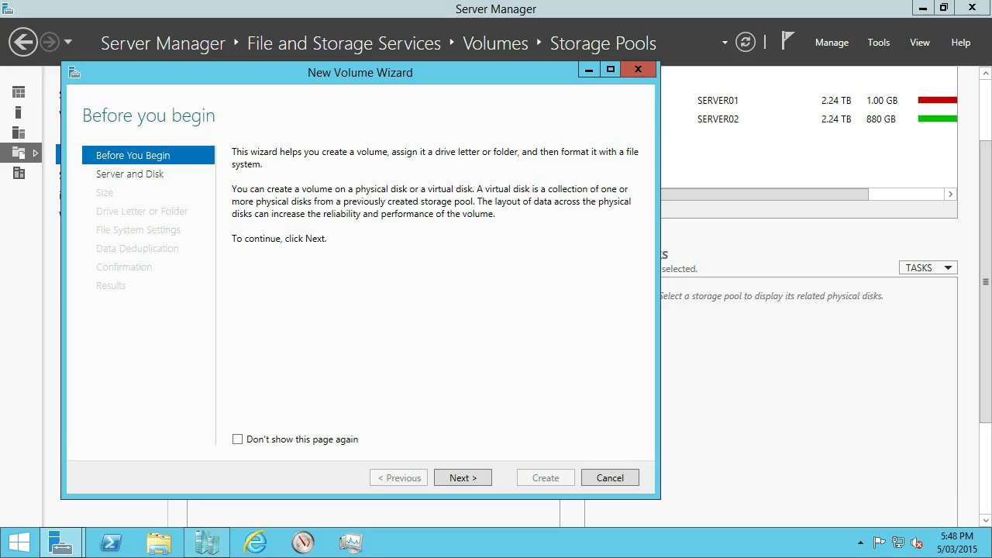
left_click(462, 477)
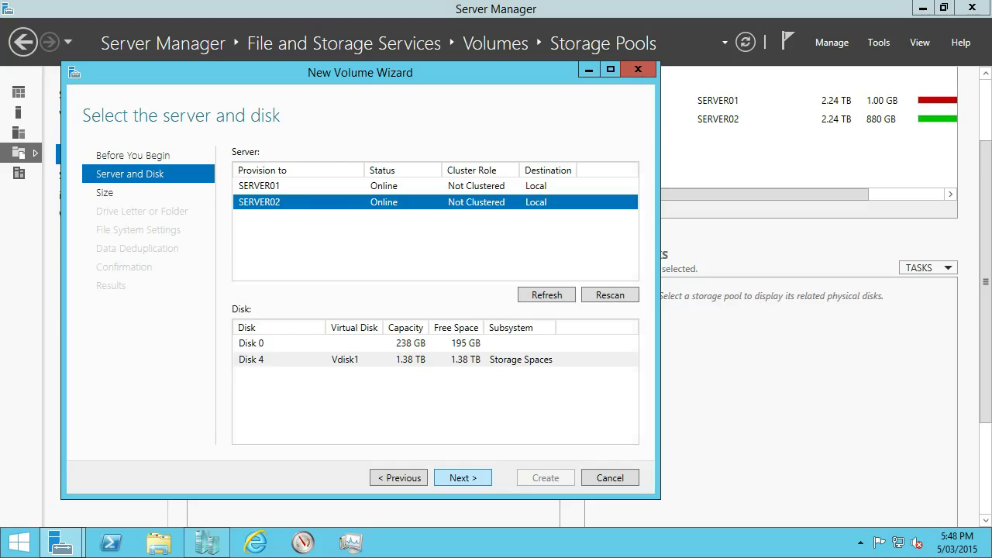
Step: Keep the full volume size on Vdisk1, assign drive letter D, and label the NTFS volume D-Drive
left_click(463, 477)
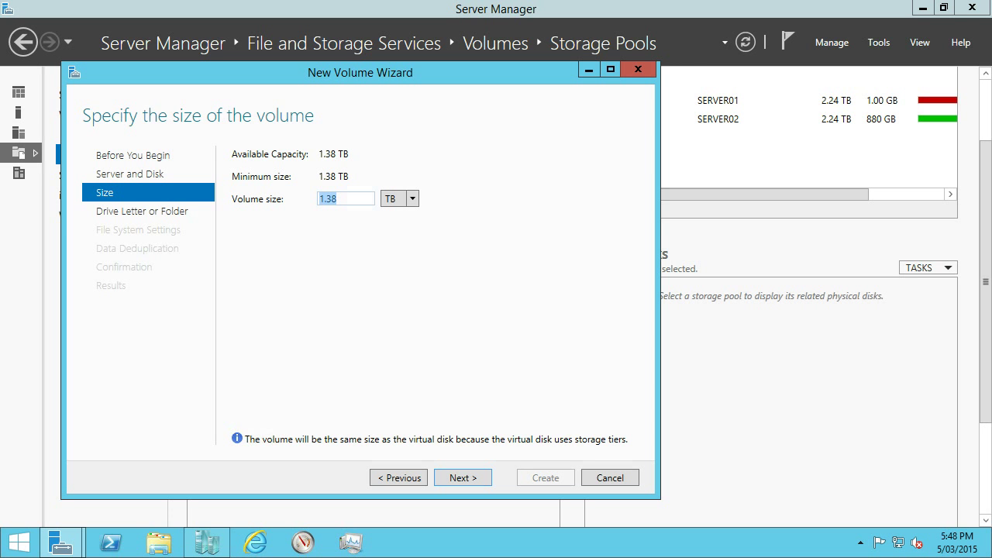
key("Return")
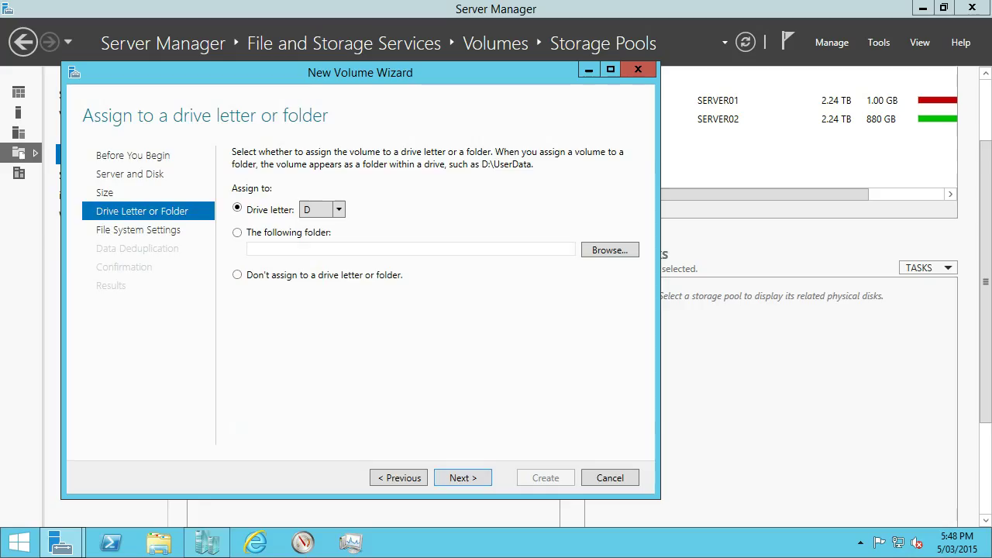
key("Return")
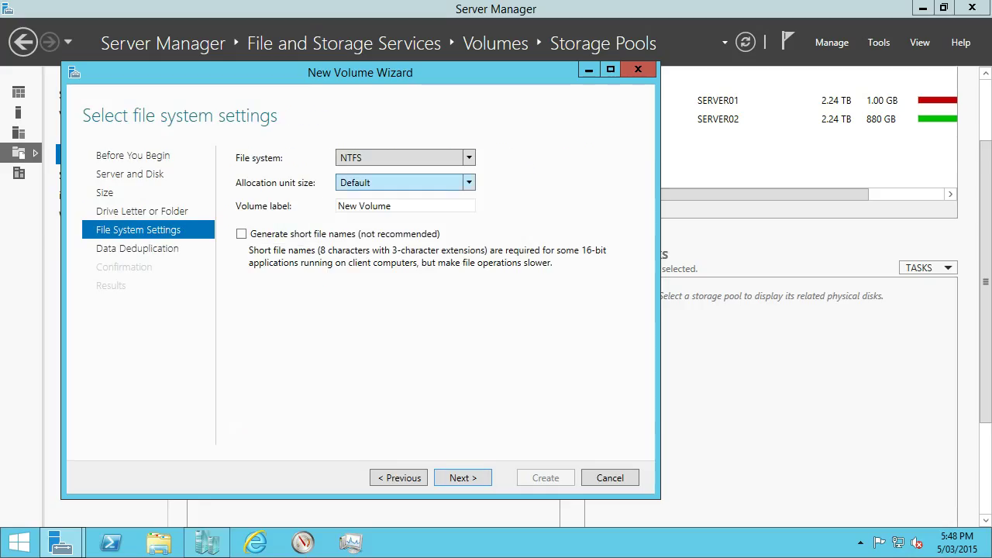
key("Tab")
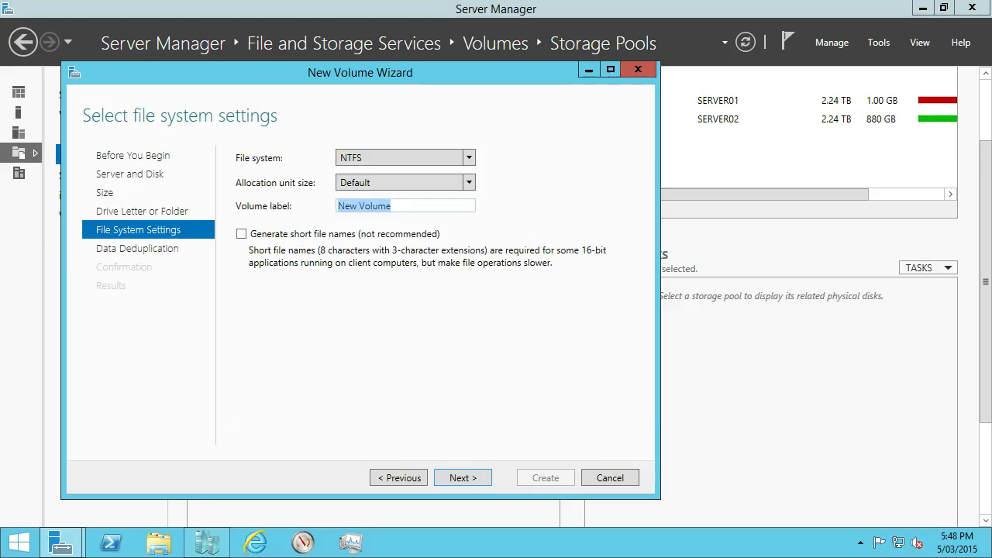
type("D-Drive")
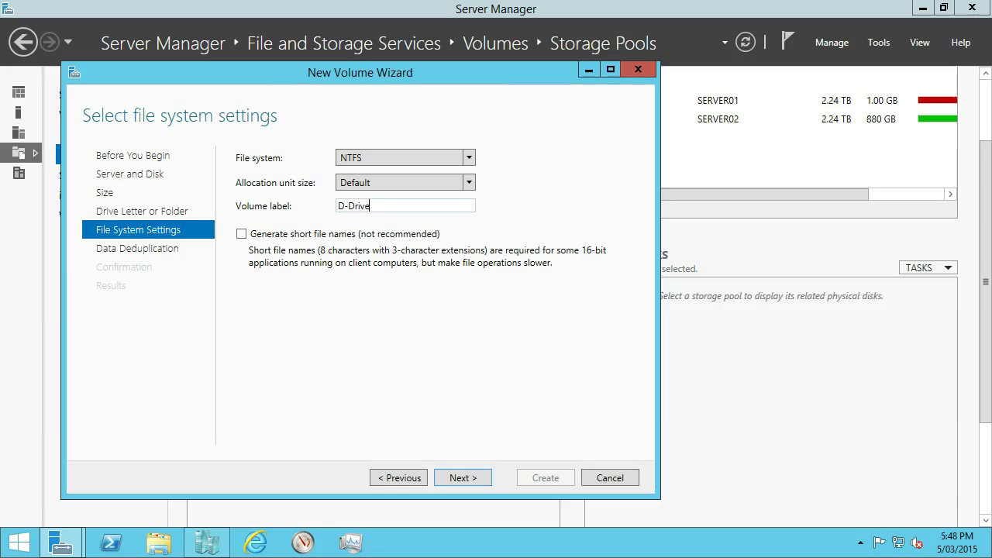
key("Return")
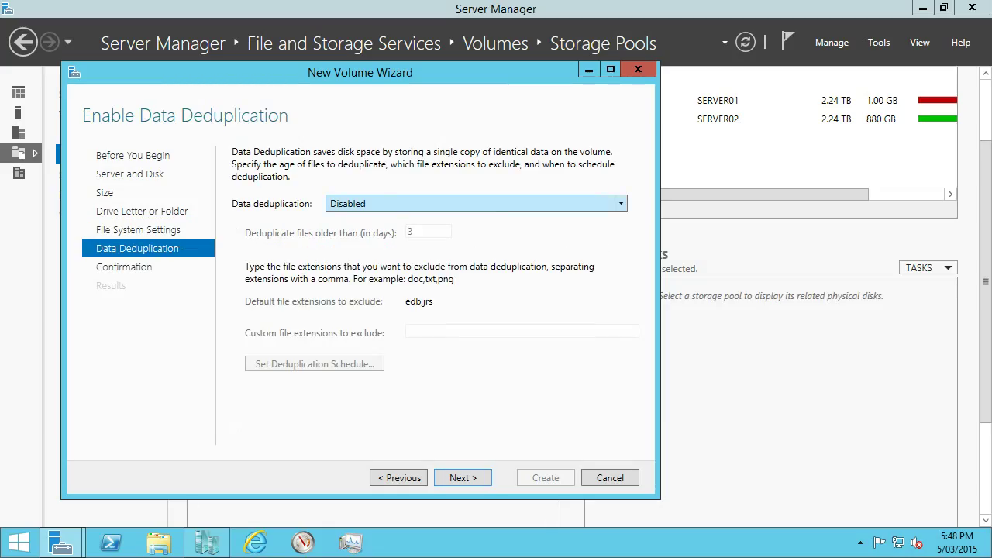
Step: Set data deduplication to General purpose file server and accept SERVER02's deduplication schedule with its existing throughput optimization settings
left_click(620, 203)
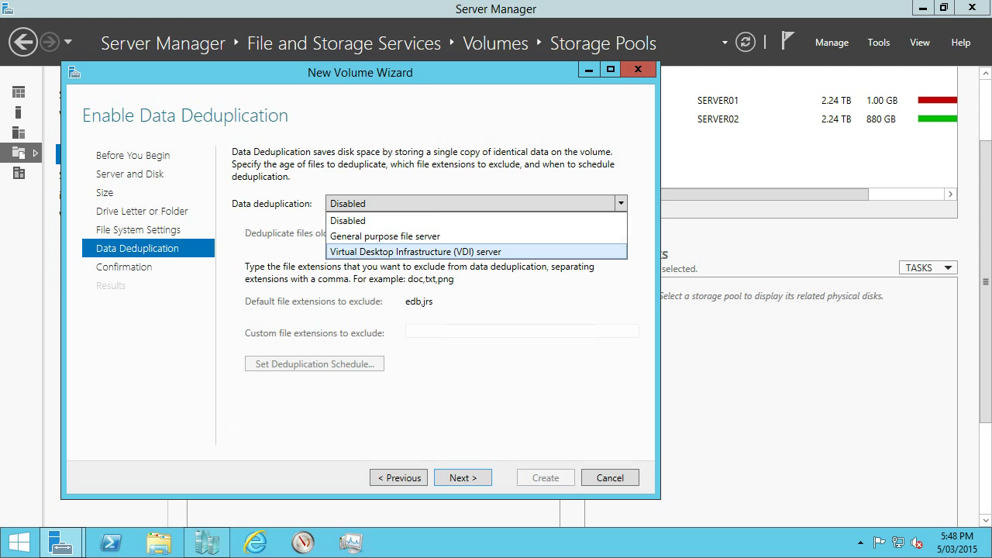
key("Up")
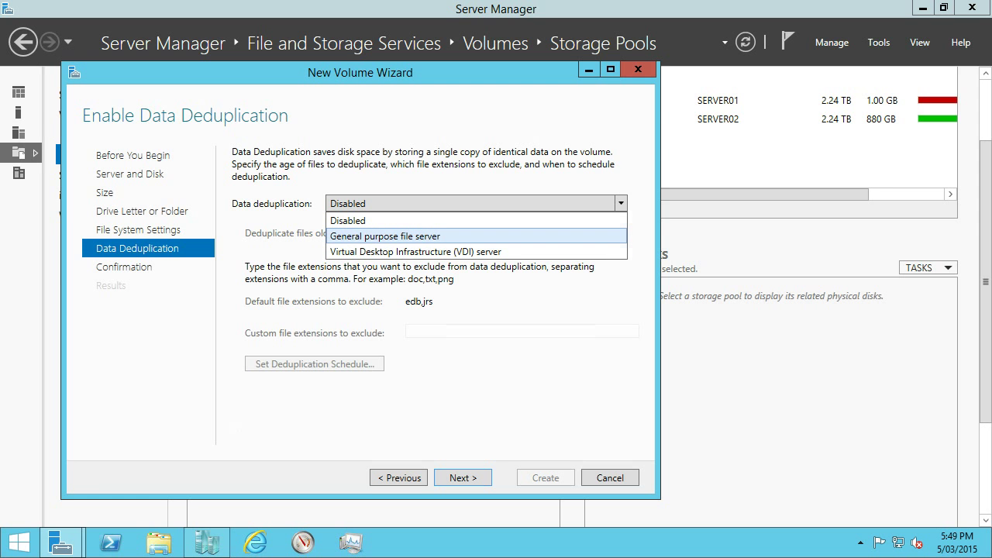
key("Return")
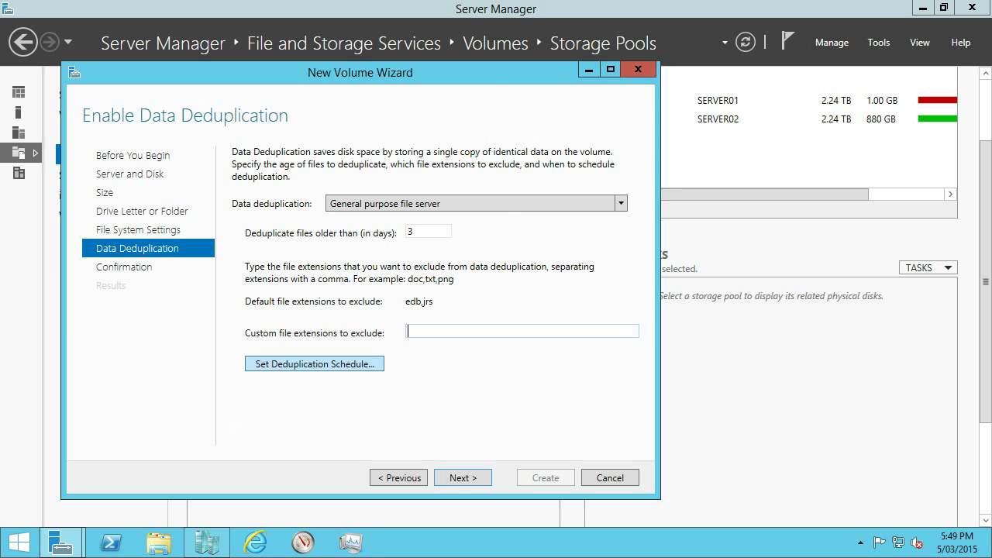
left_click(313, 363)
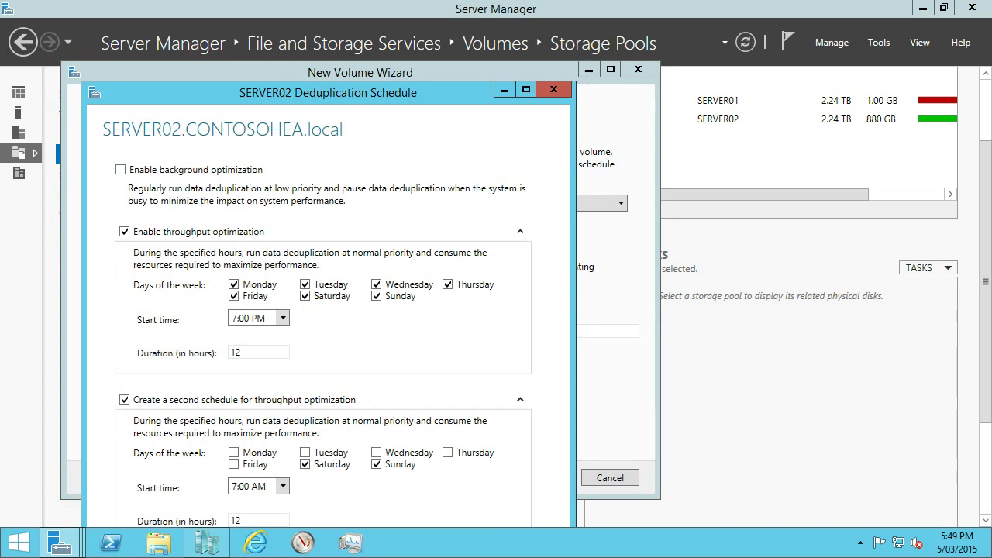
left_click_drag(372, 93, 386, 46)
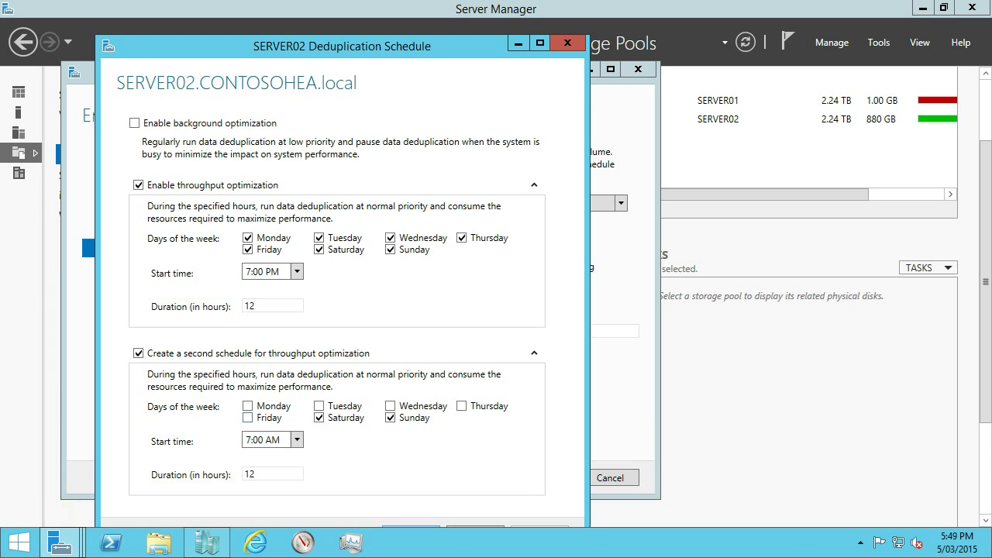
left_click_drag(310, 46, 418, 32)
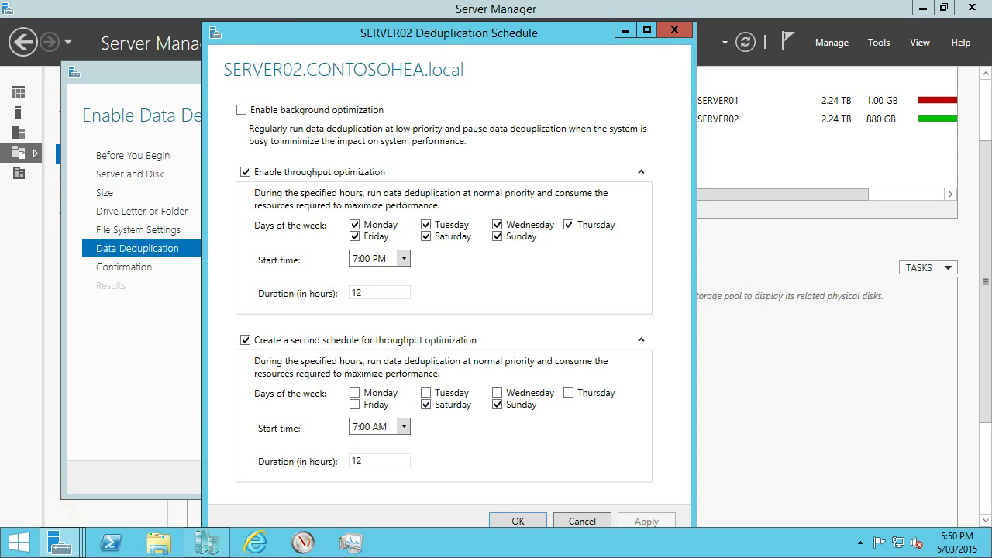
left_click(518, 521)
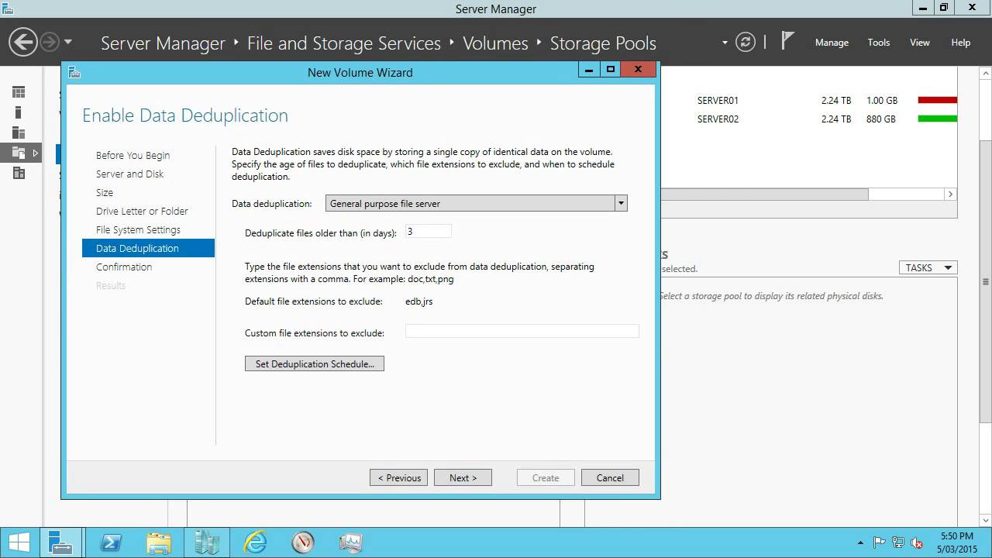
Step: Review the volume selections, including the deduplication settings, then create the volume and close the wizard
left_click(463, 477)
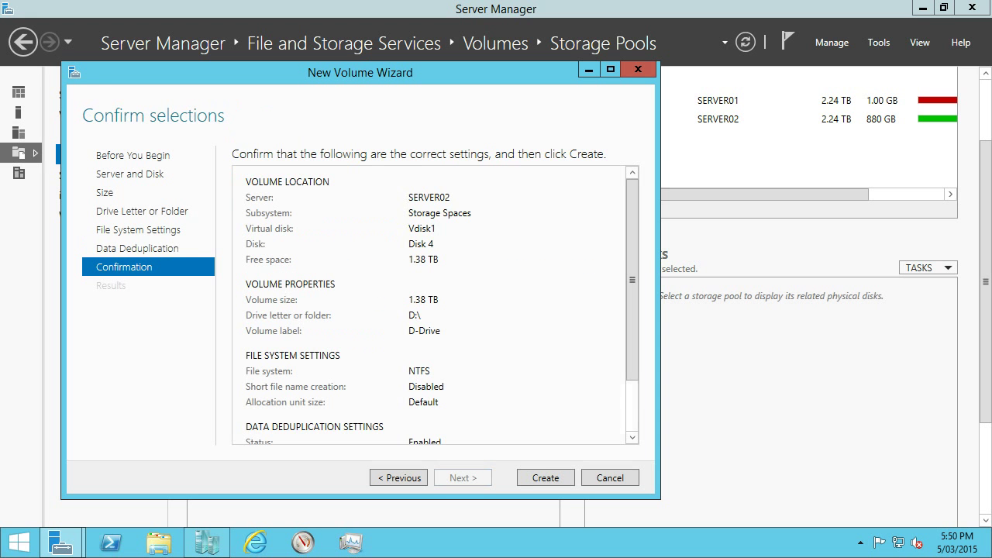
scroll(433, 310, "down", 5)
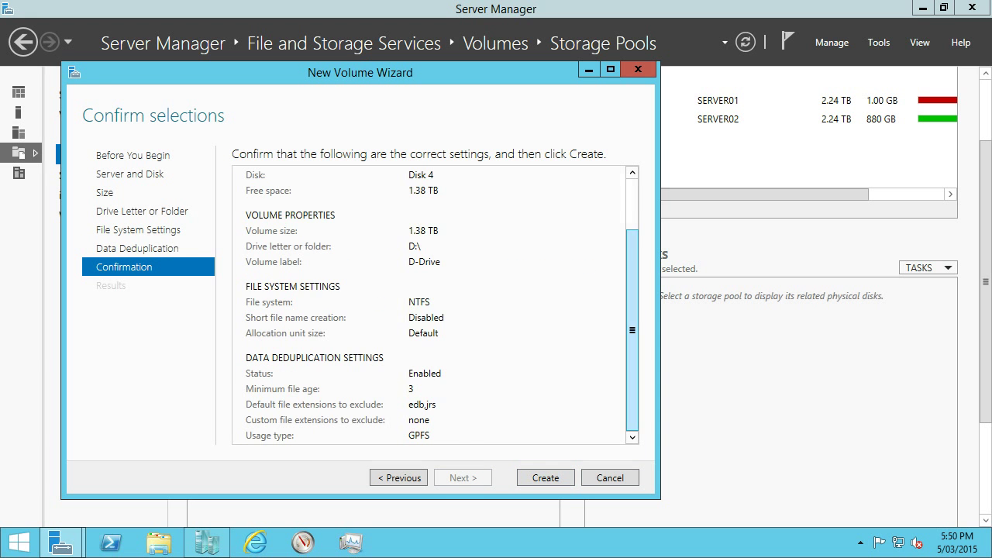
left_click(544, 478)
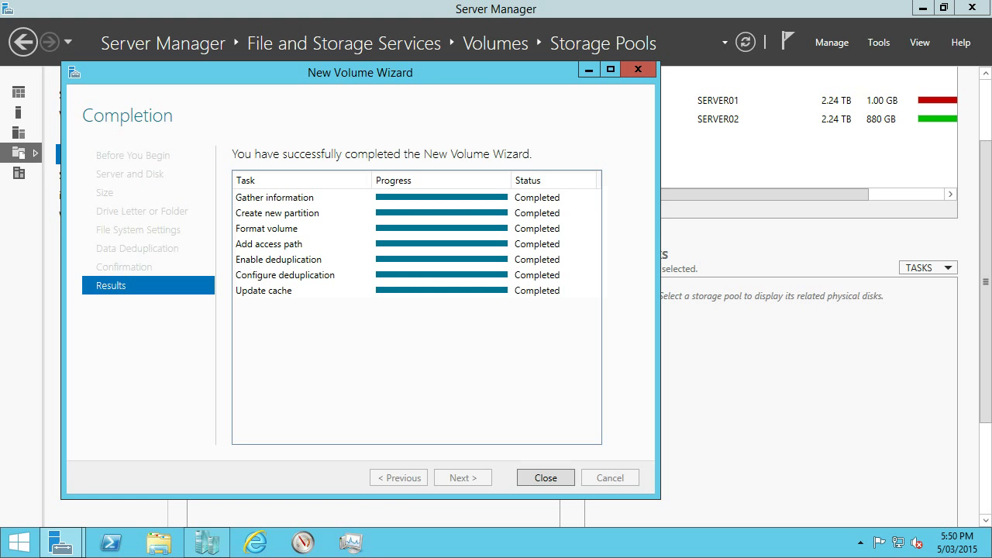
left_click(546, 478)
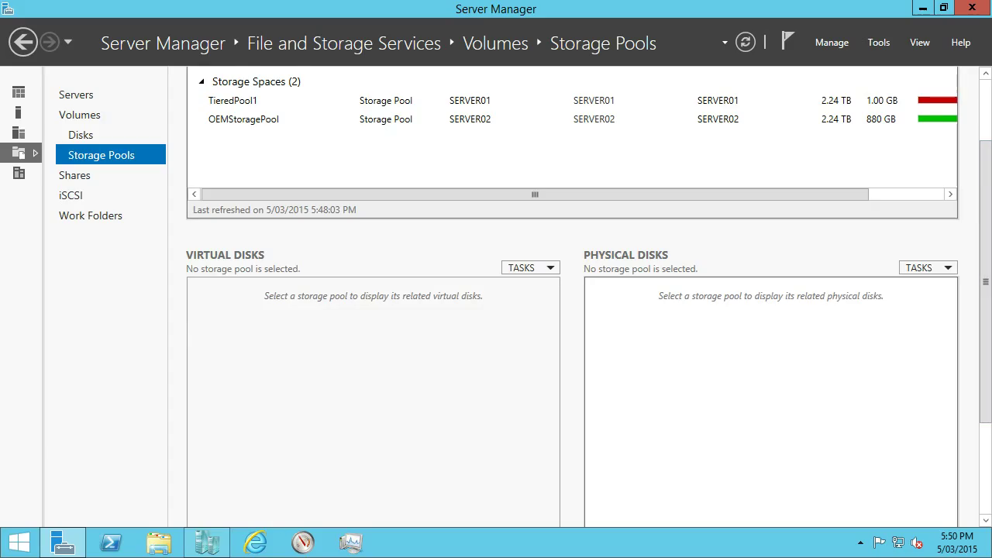
Step: Examine the virtual and physical disks of OEMStoragePool, then Vdisk1's entry on SERVER02 with its related volume and storage pool
left_click(233, 101)
left_click(244, 118)
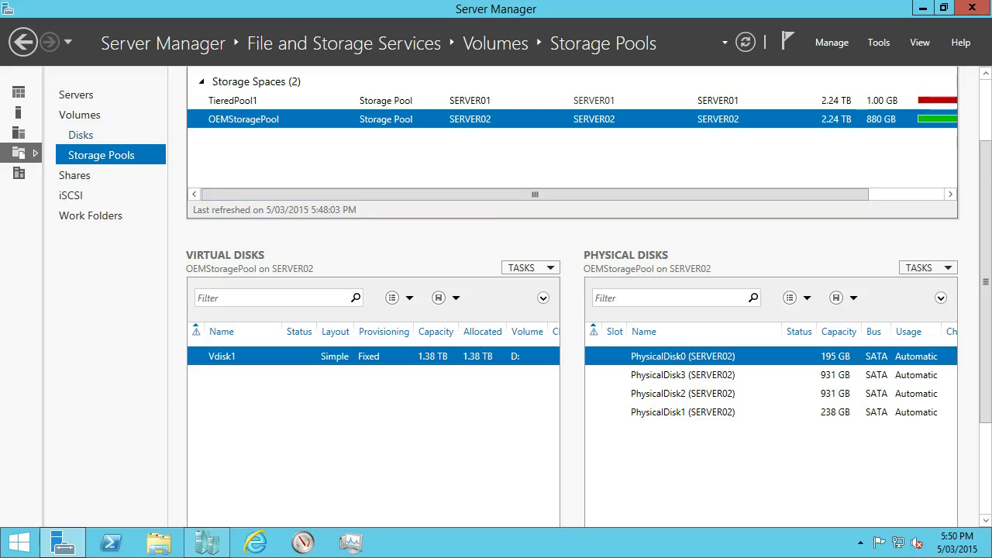
left_click(81, 134)
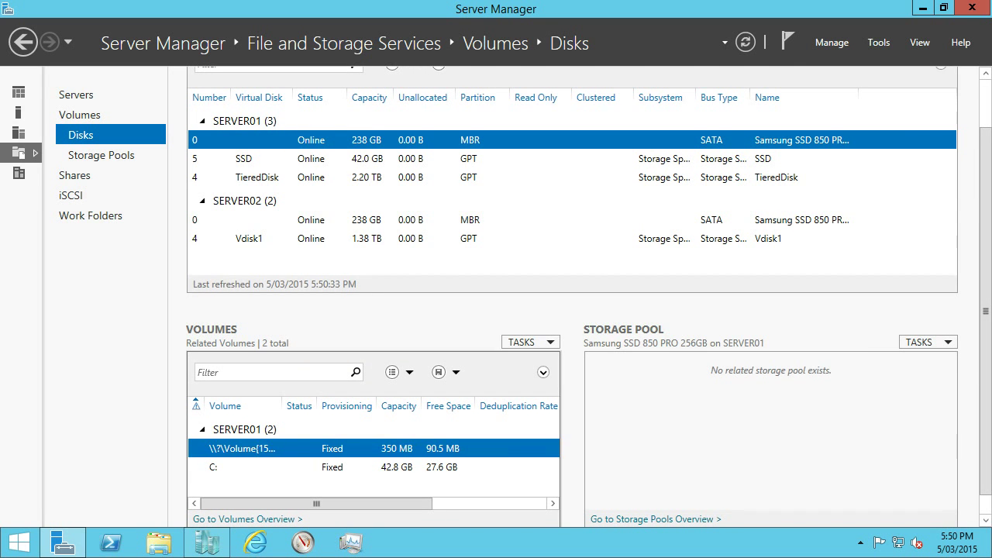
left_click(250, 239)
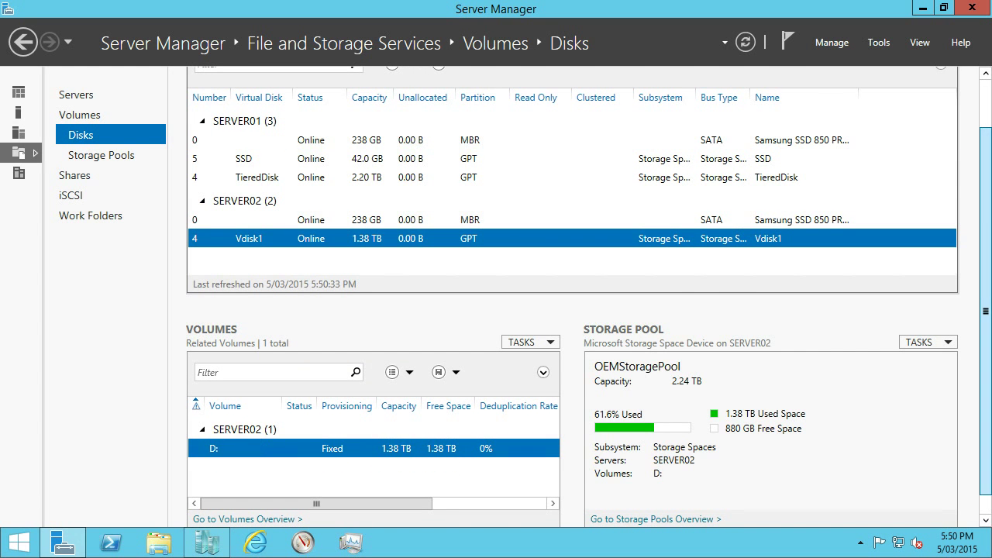
scroll(571, 297, "up", 2)
scroll(573, 294, "down", 1)
scroll(573, 295, "down", 2)
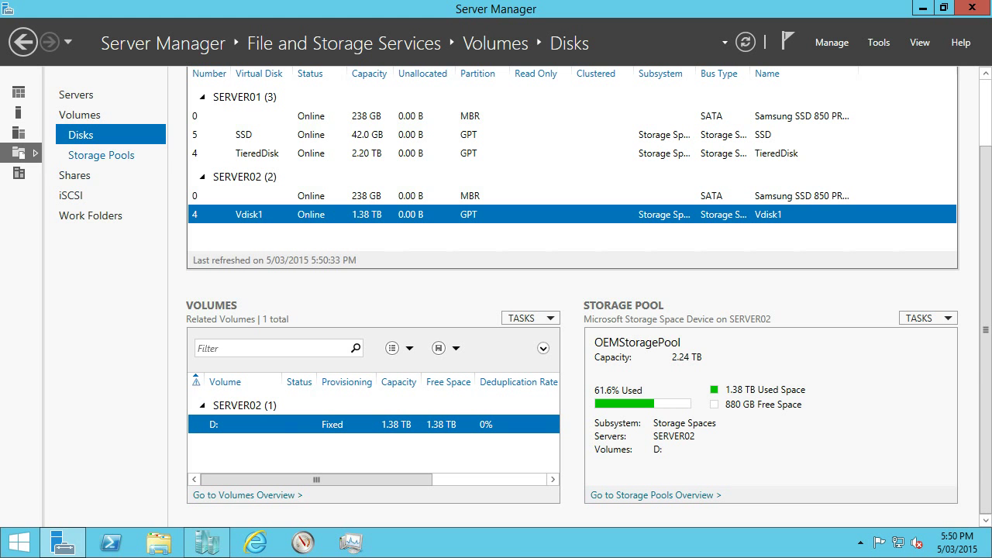
Step: Start a second virtual disk in OEMStoragePool on SERVER02 and name it VDisk2
left_click(101, 155)
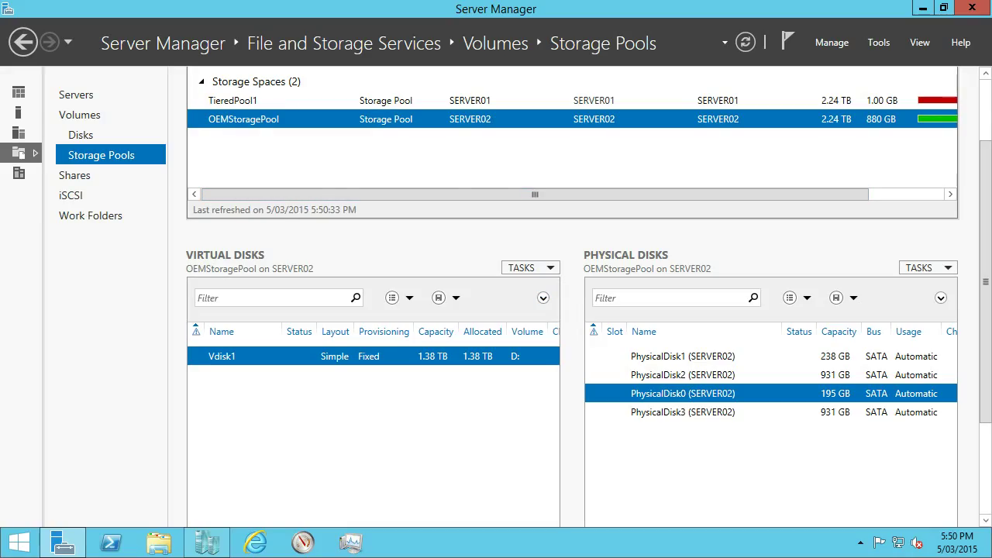
right_click(260, 118)
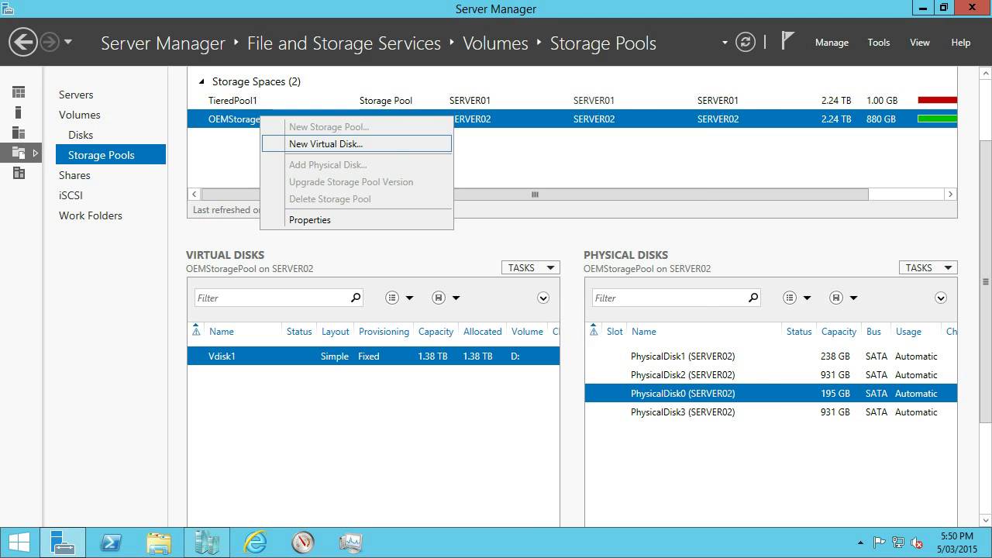
key("Return")
left_click_drag(400, 113, 466, 65)
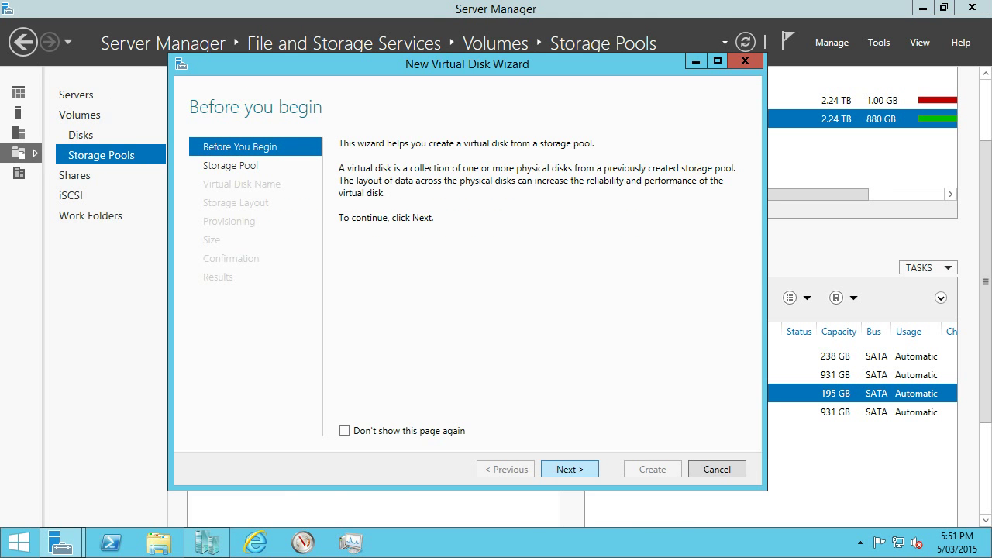
key("Return")
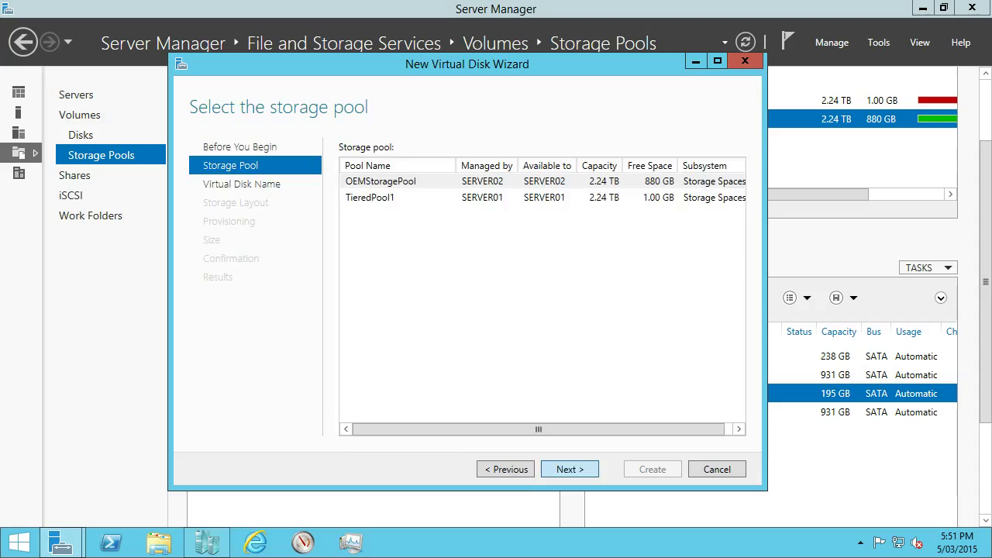
key("Return")
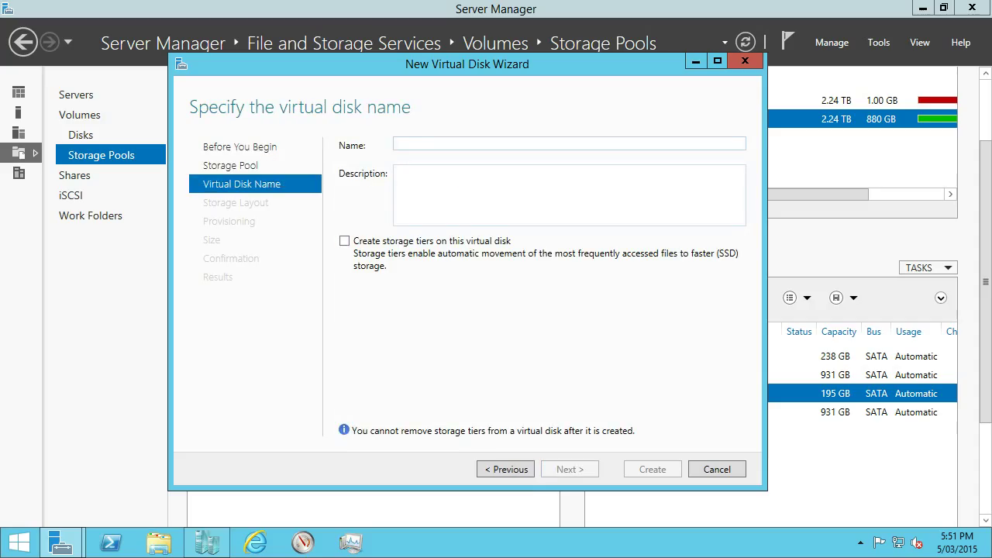
type("VDi")
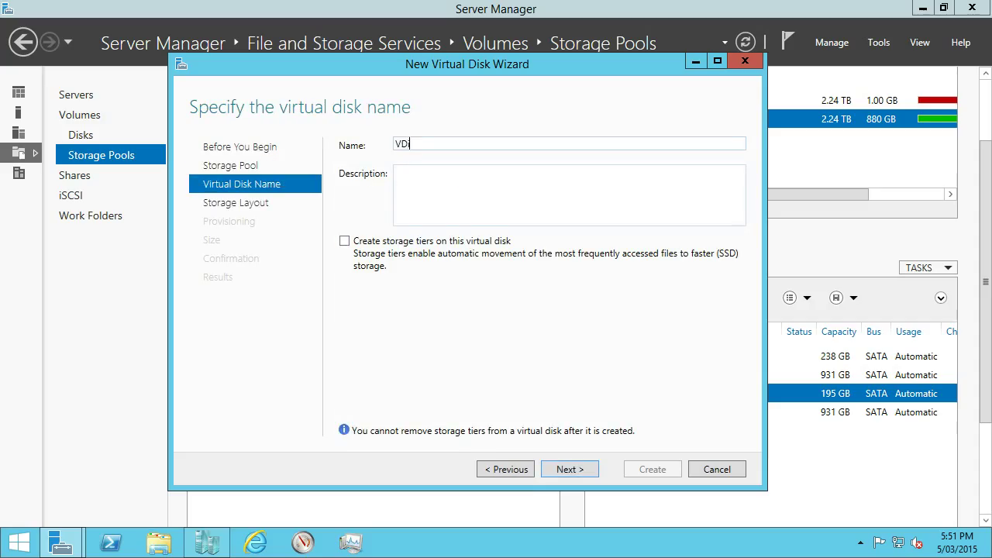
type("sk2")
Step: Create storage tiers on VDisk2, keeping the Simple layout and Fixed provisioning
left_click(344, 240)
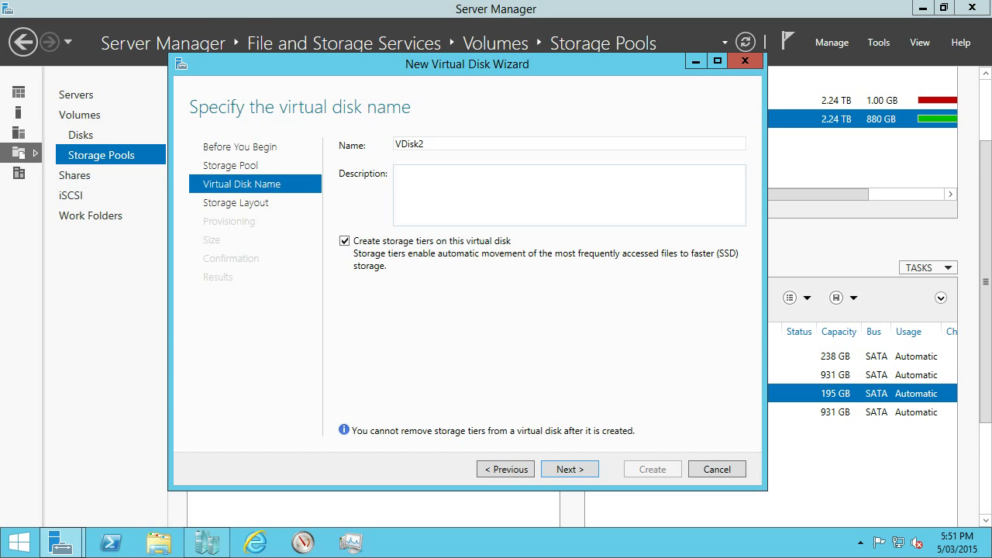
key("Return")
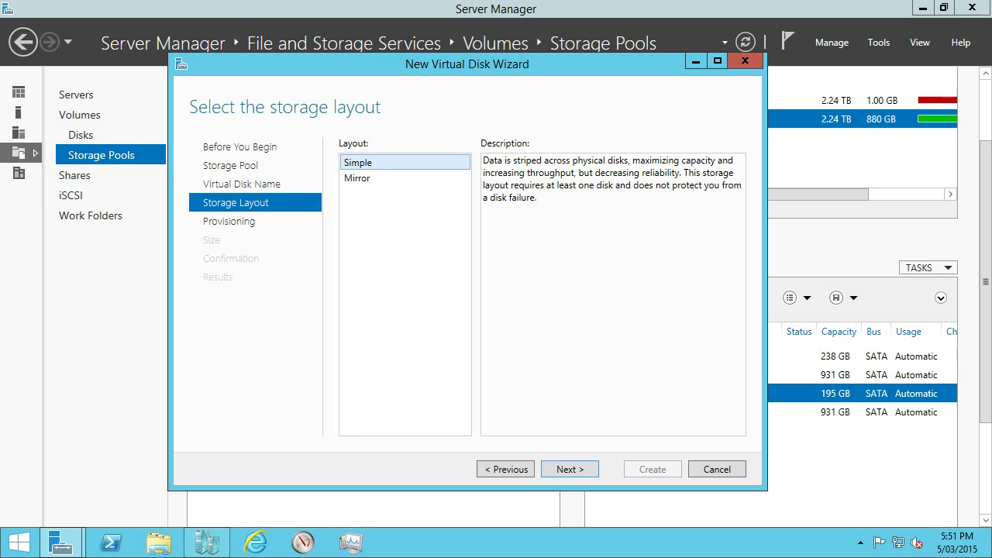
key("Return")
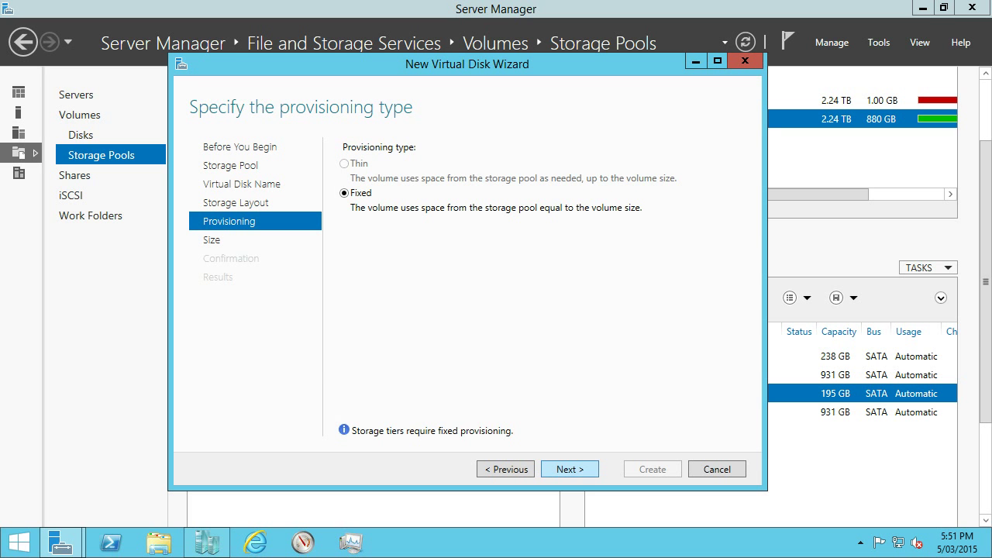
key("Return")
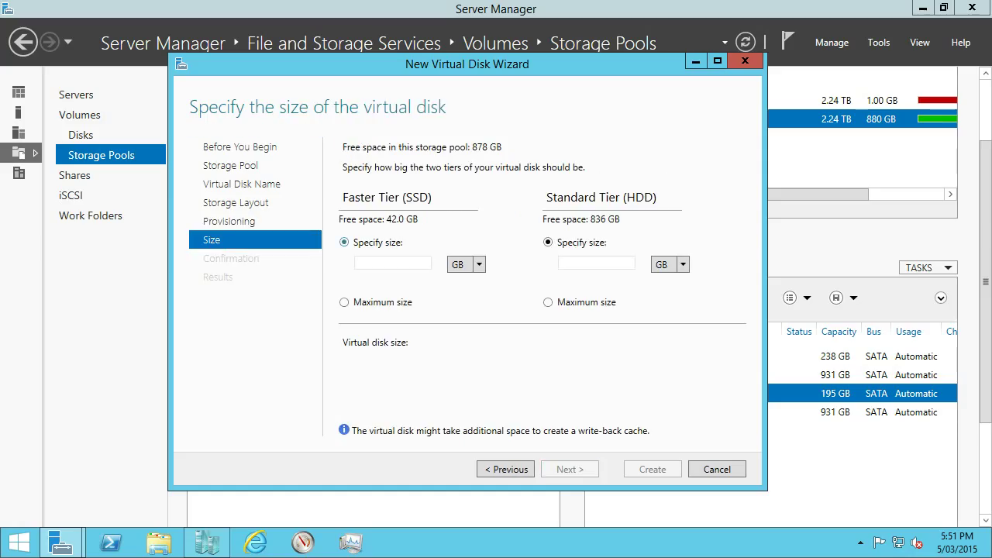
Step: Set VDisk2's faster SSD tier to maximum size and its standard HDD tier to 500 GB
key("Down")
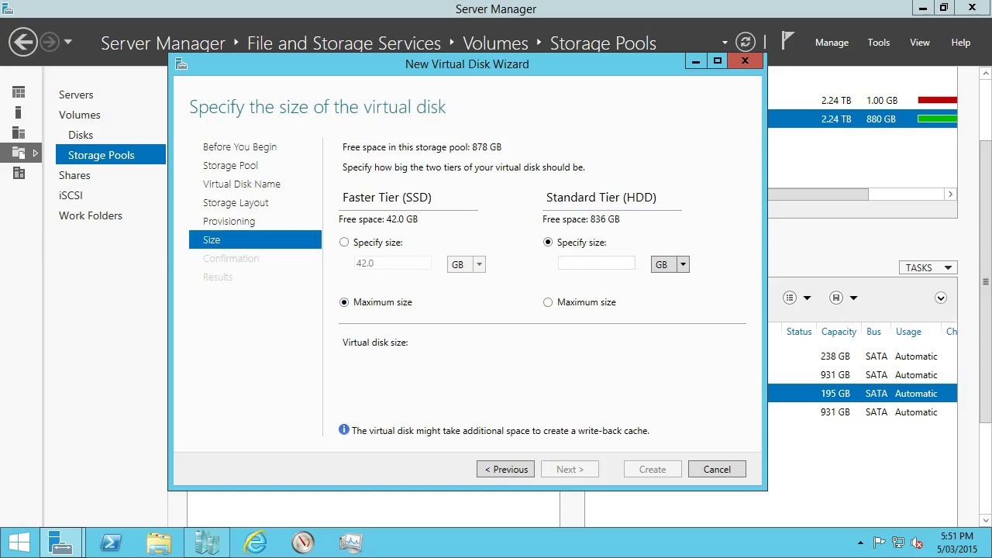
left_click(595, 263)
type("5")
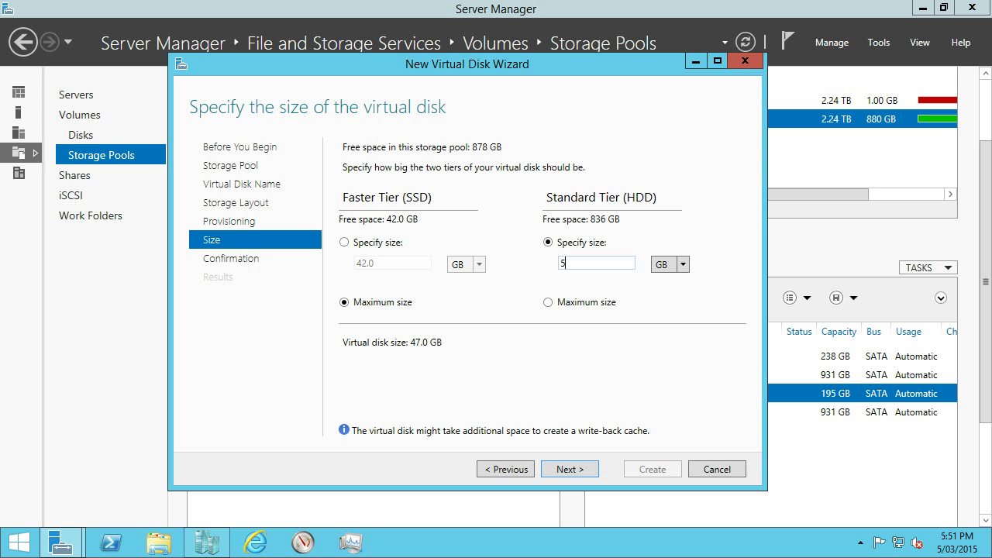
type("00")
Step: Create VDisk2 and close the results with volume creation enabled, opening the New Volume Wizard
left_click(569, 468)
key("Return")
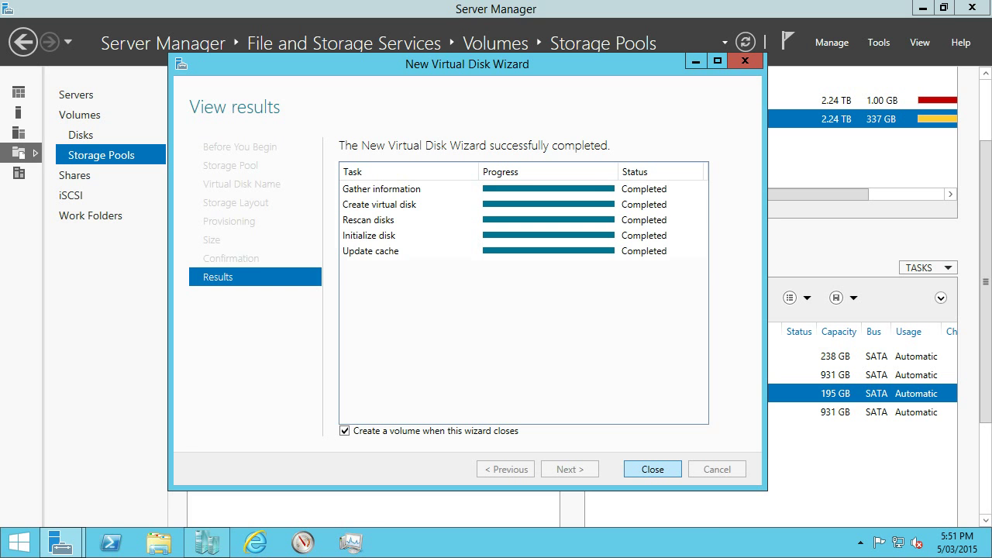
key("Return")
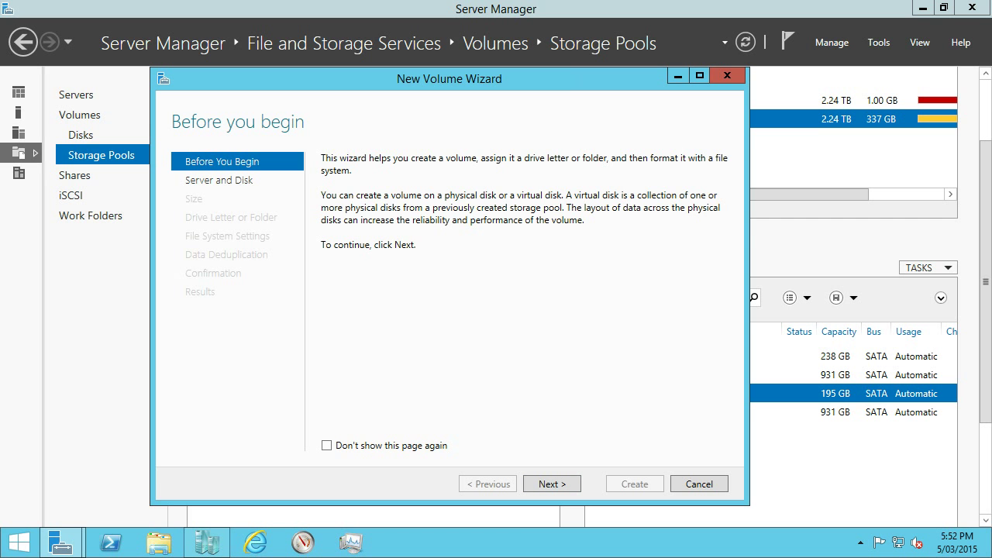
Step: Set up an NTFS volume on VDisk2 at its full 542 GB, with drive letter E and the label E-Drive
key("Return")
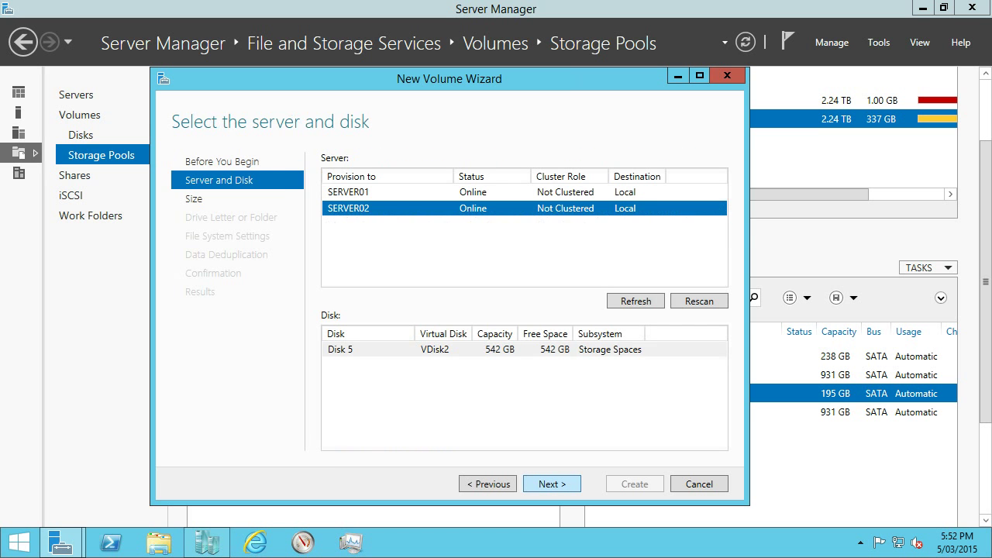
key("Return")
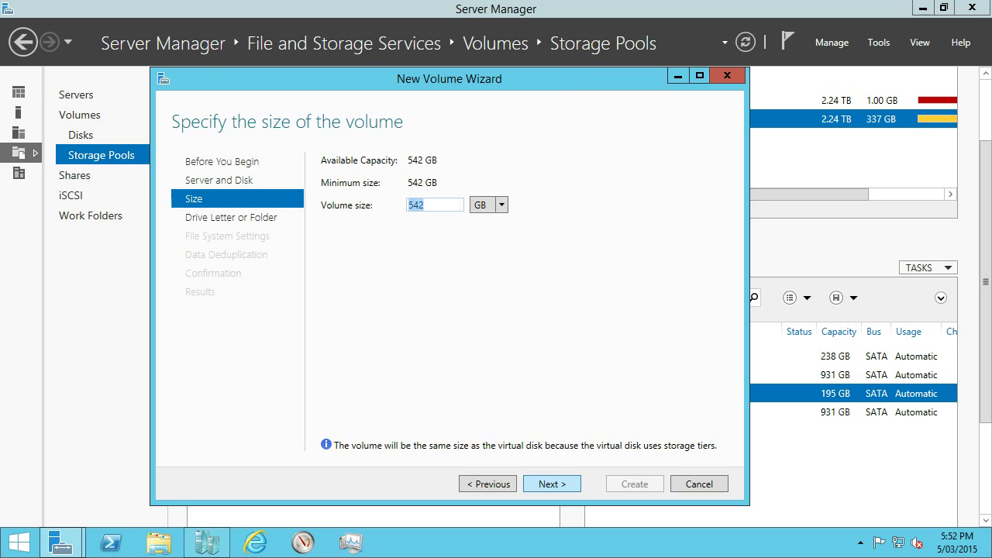
left_click(552, 483)
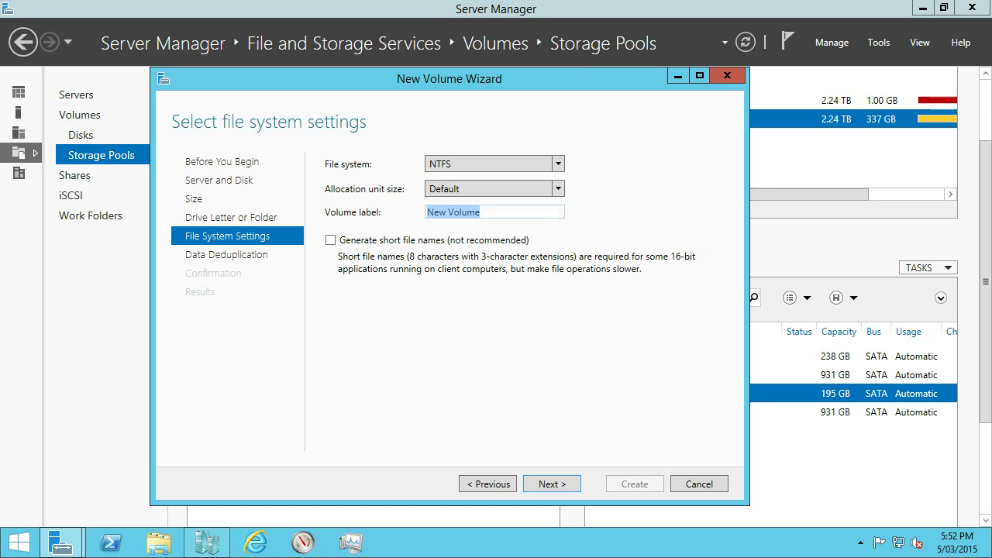
type("E-Drive")
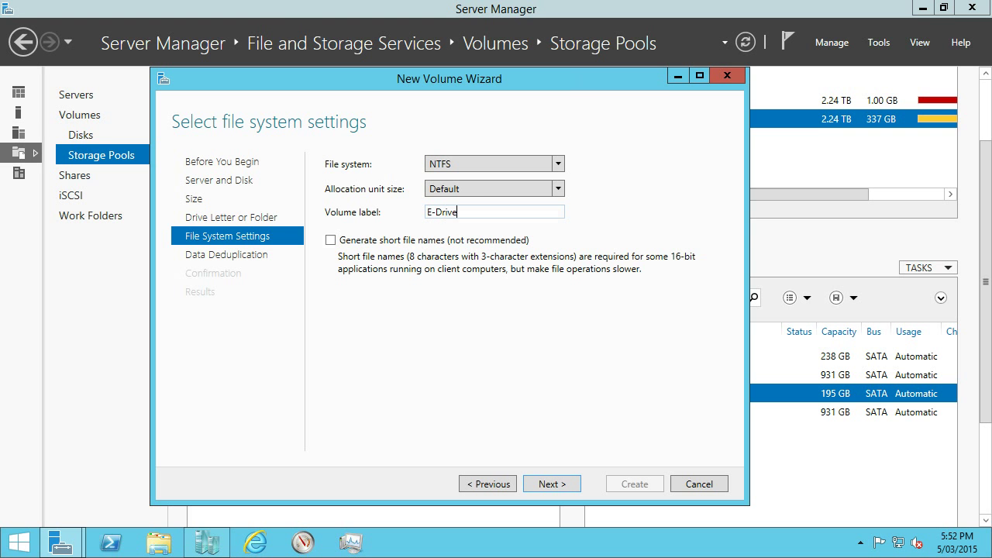
key("Return")
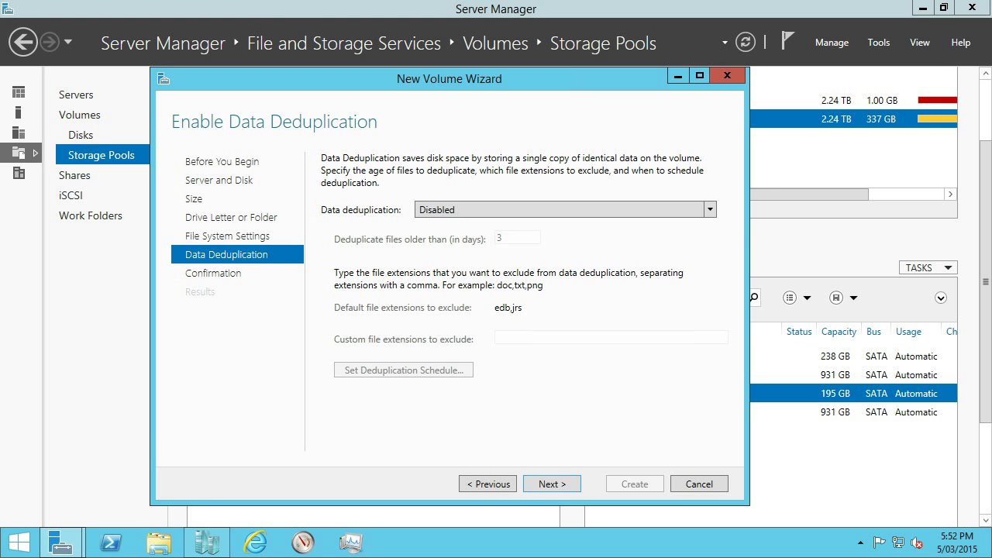
Step: Enable General purpose file server deduplication for the E-Drive volume, create the volume and close the wizard
key("alt+Down")
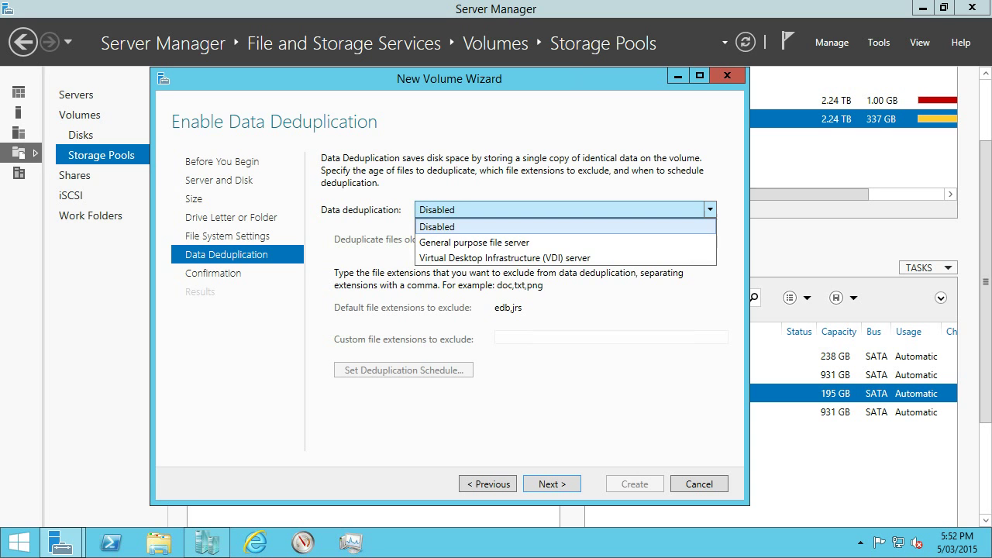
key("Down")
key("Return")
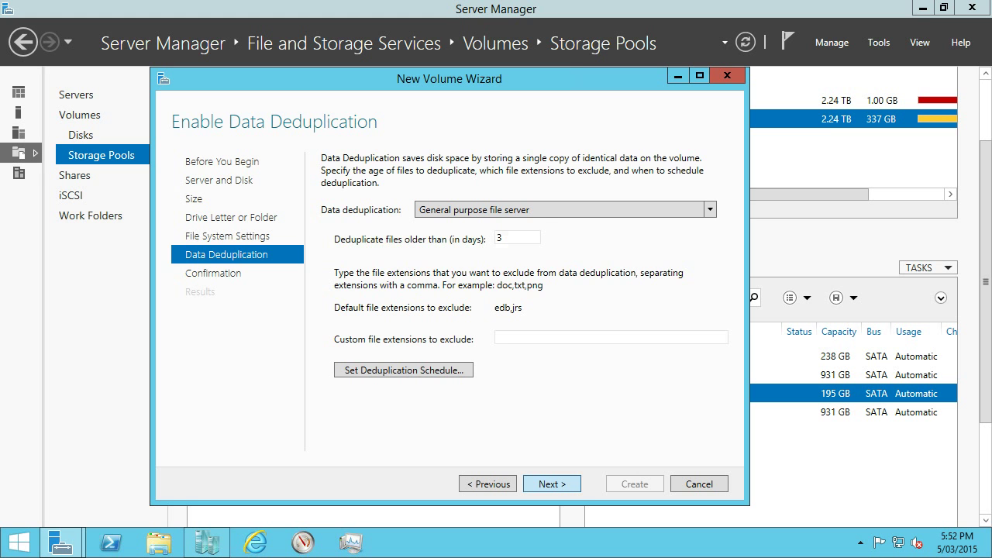
left_click(552, 483)
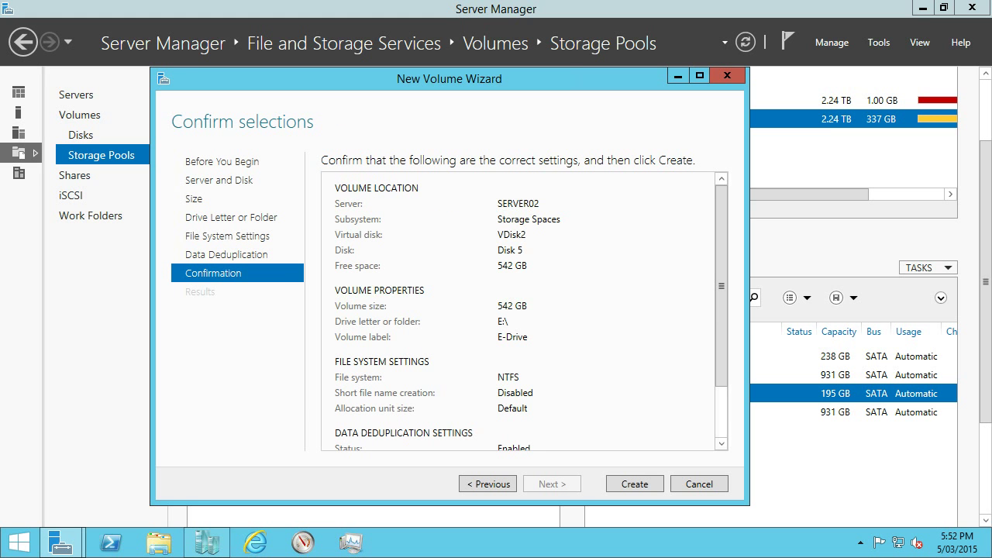
scroll(523, 310, "down", 3)
left_click(634, 483)
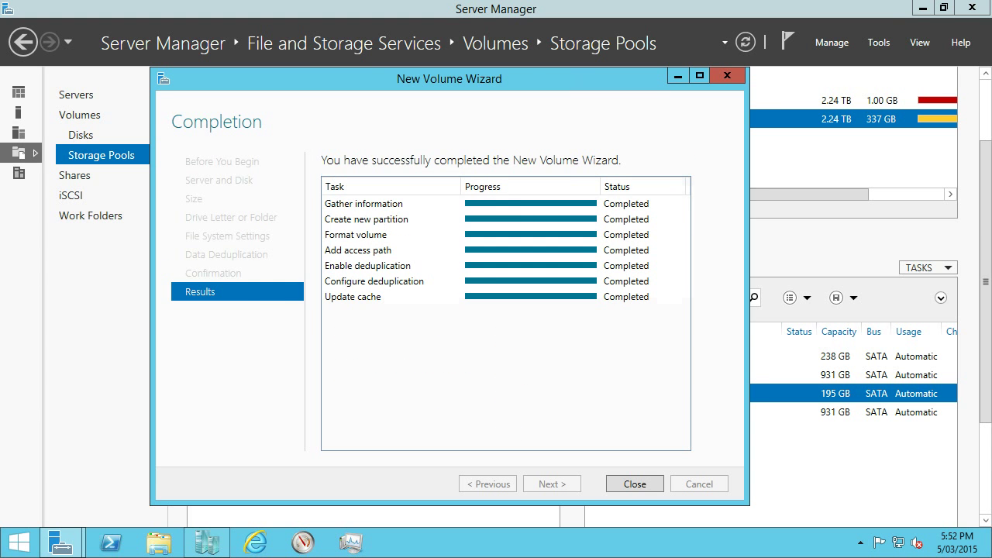
left_click(634, 483)
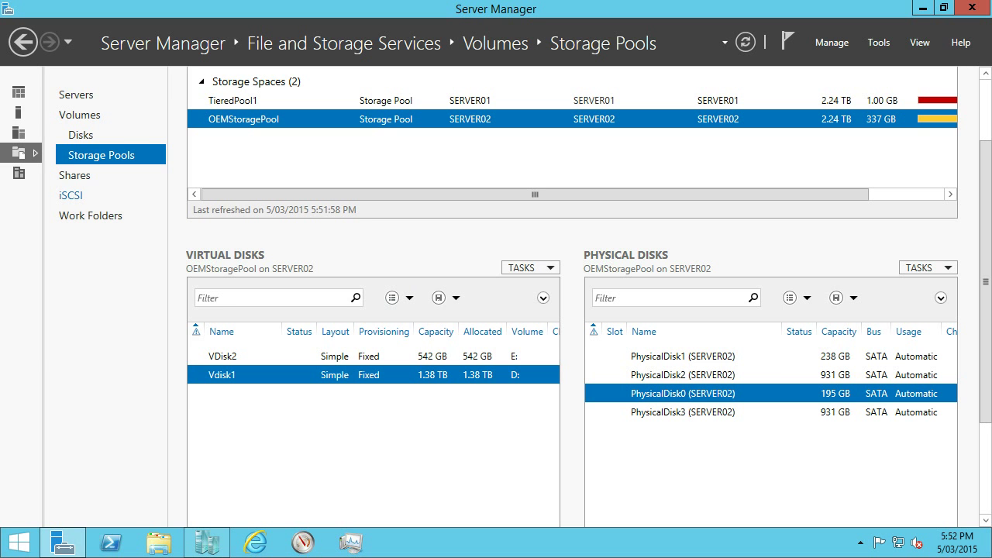
Step: Check the volume on VDisk2 in SERVER02's disk list and return to the storage pools
left_click(81, 135)
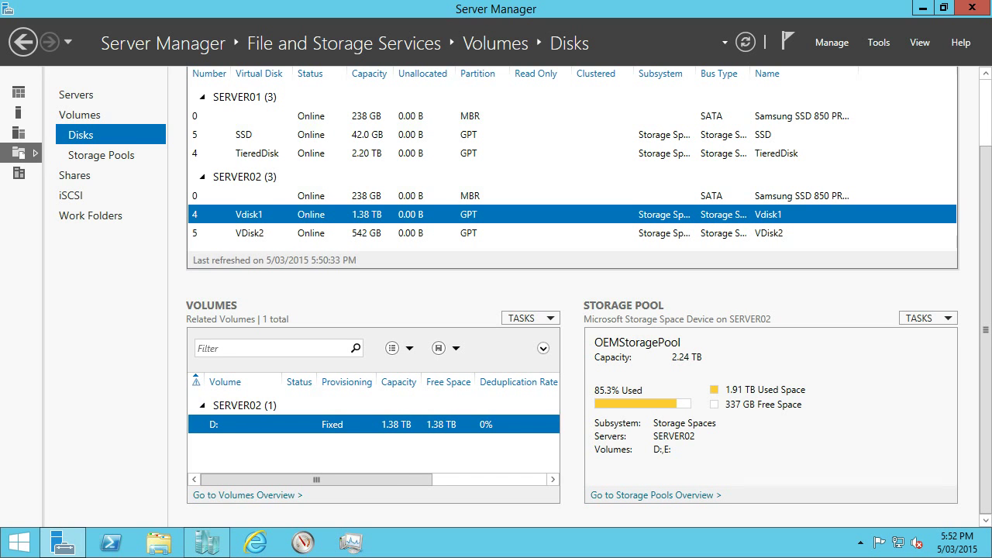
left_click(256, 232)
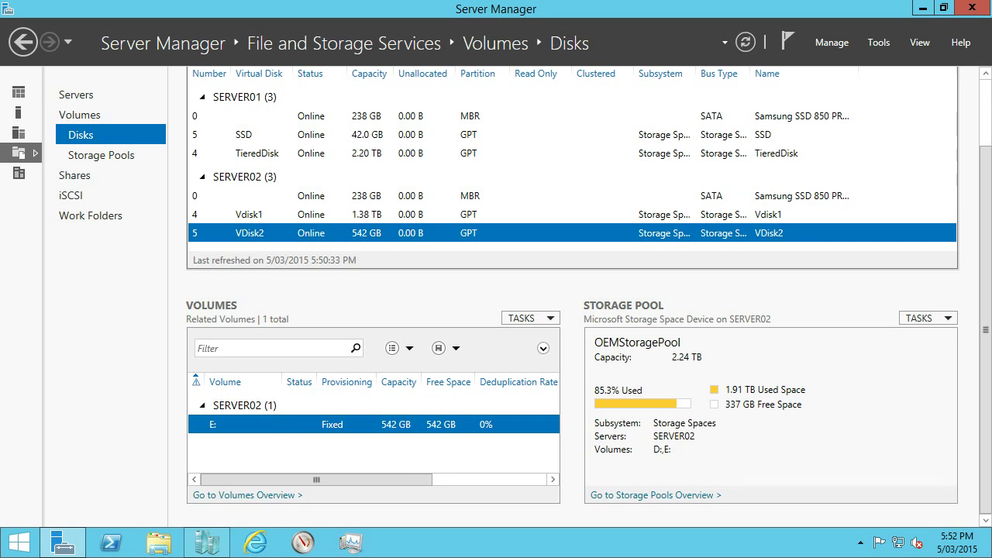
left_click(101, 155)
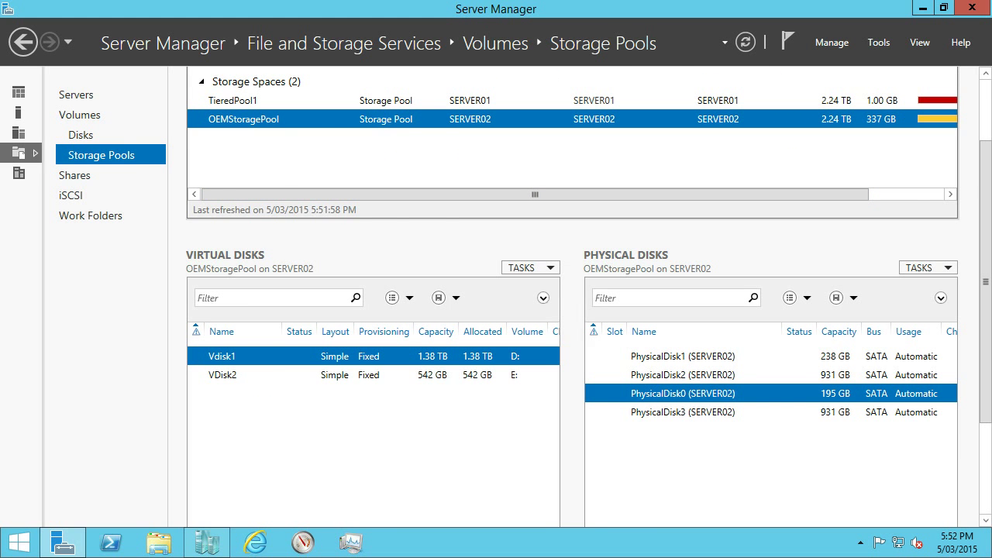
Step: Start a third virtual disk in OEMStoragePool on SERVER02 and name it VDisk3, without storage tiers
right_click(252, 119)
left_click(317, 145)
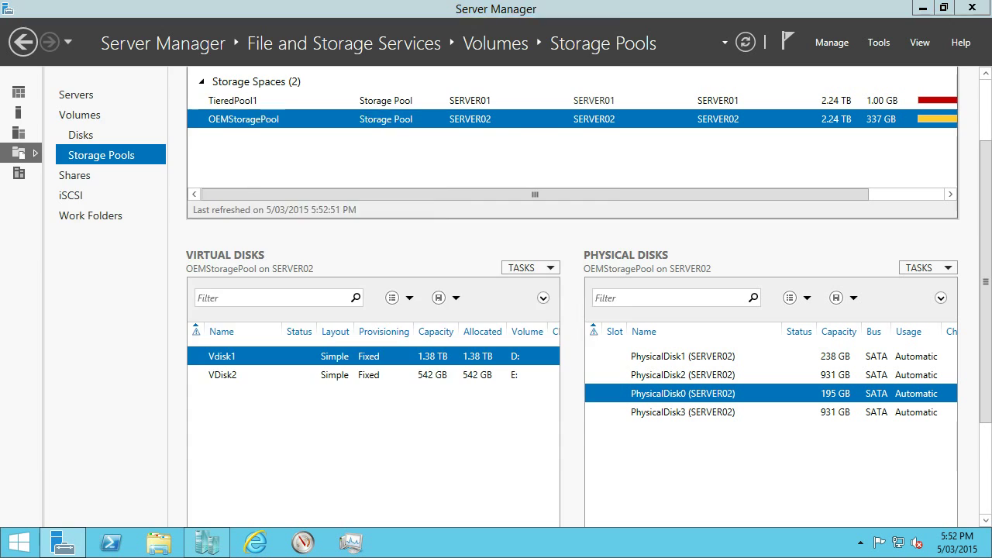
left_click(422, 437)
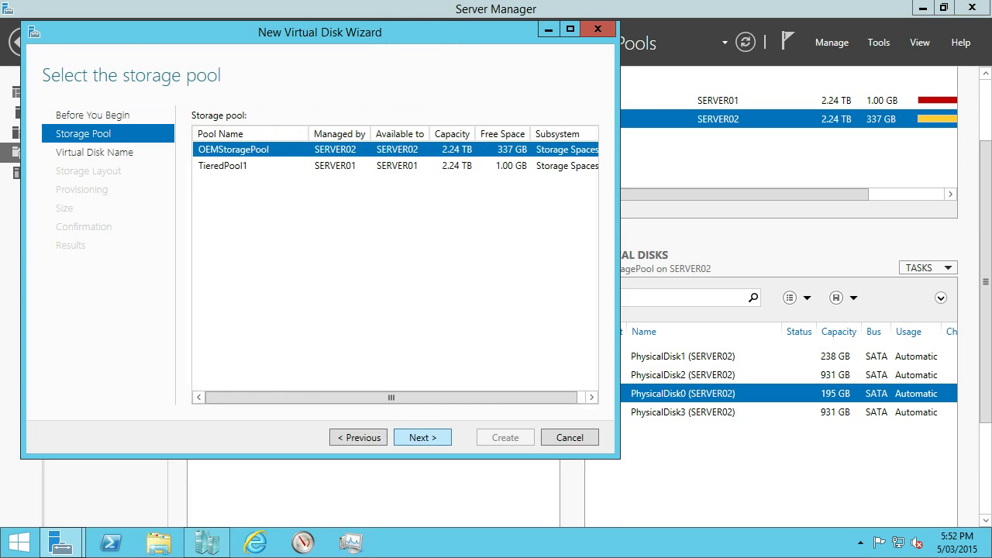
left_click(422, 437)
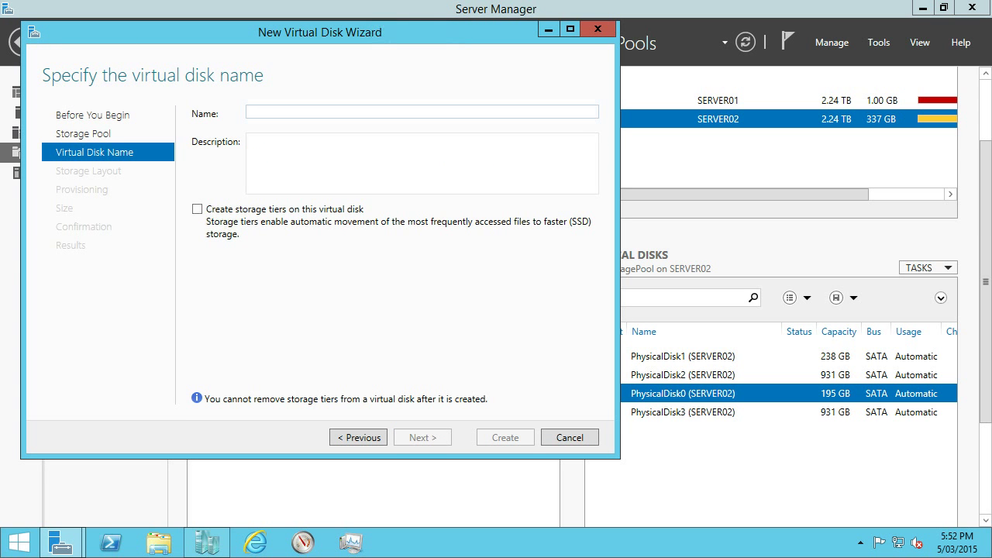
type("V")
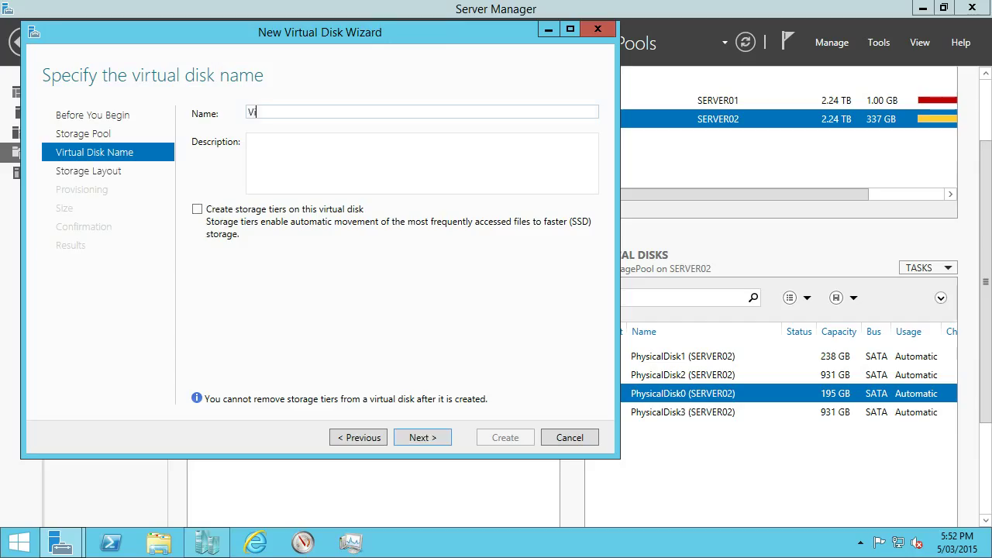
type("Disk3")
key("Return")
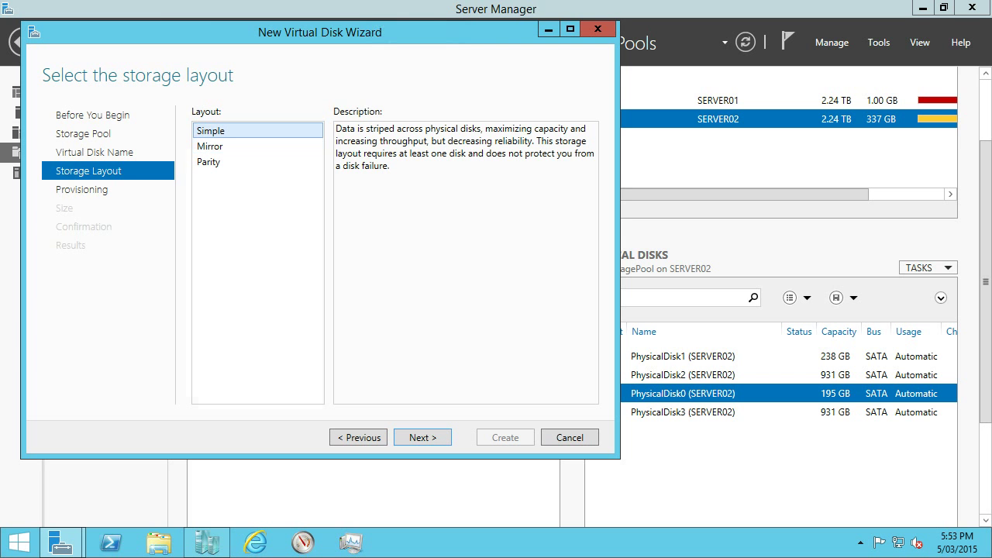
Step: Compare the Parity layout description, keep the Simple layout for VDisk3 and choose Thin provisioning
left_click(225, 162)
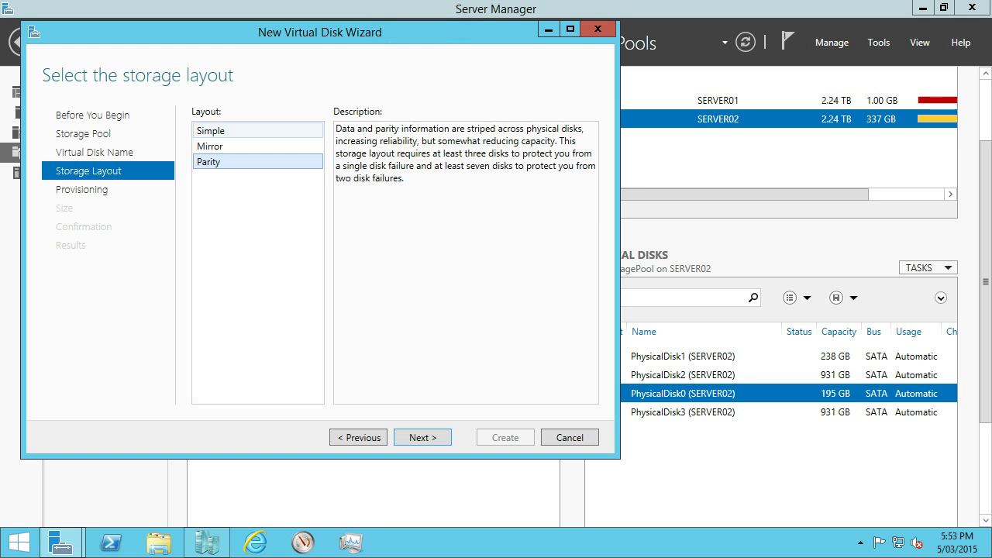
left_click(225, 130)
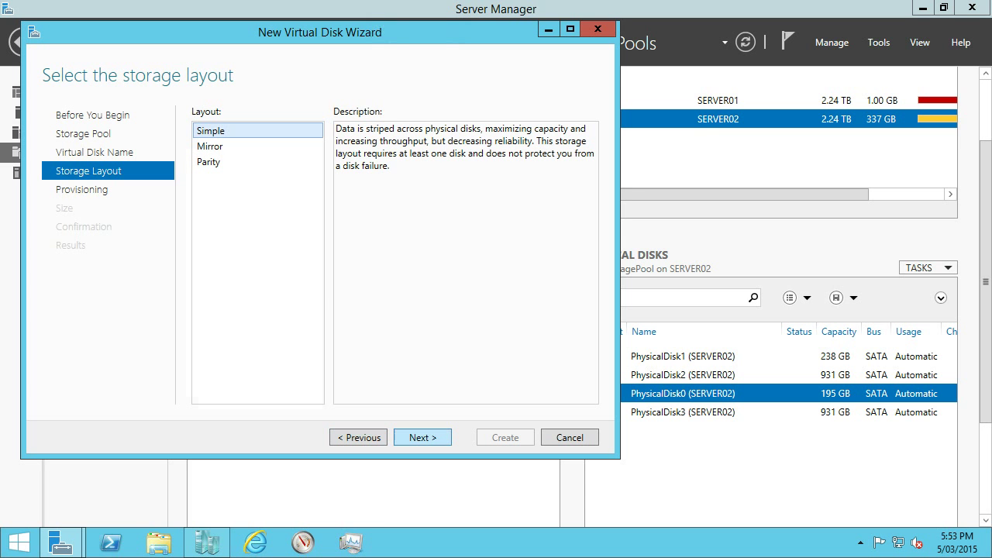
left_click(423, 437)
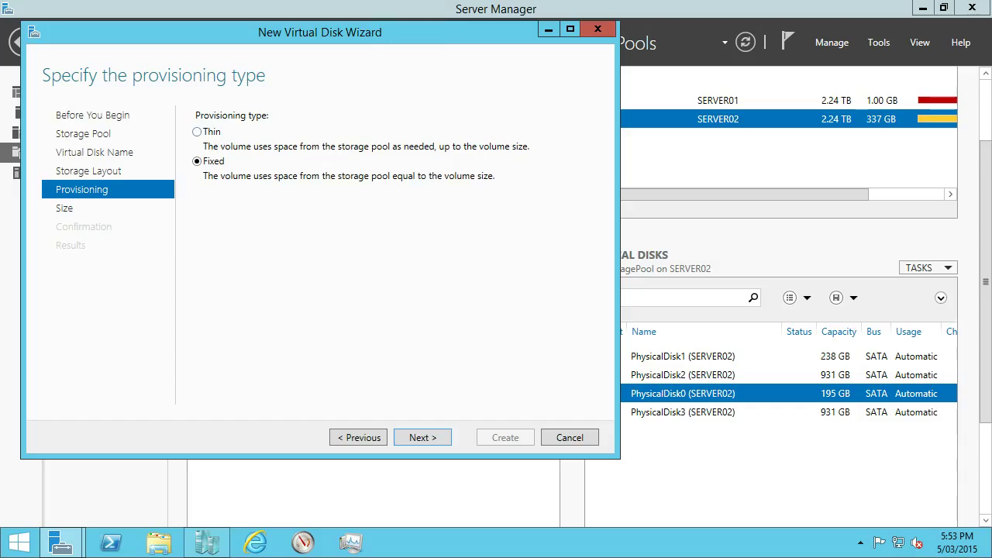
left_click(206, 132)
key("Return")
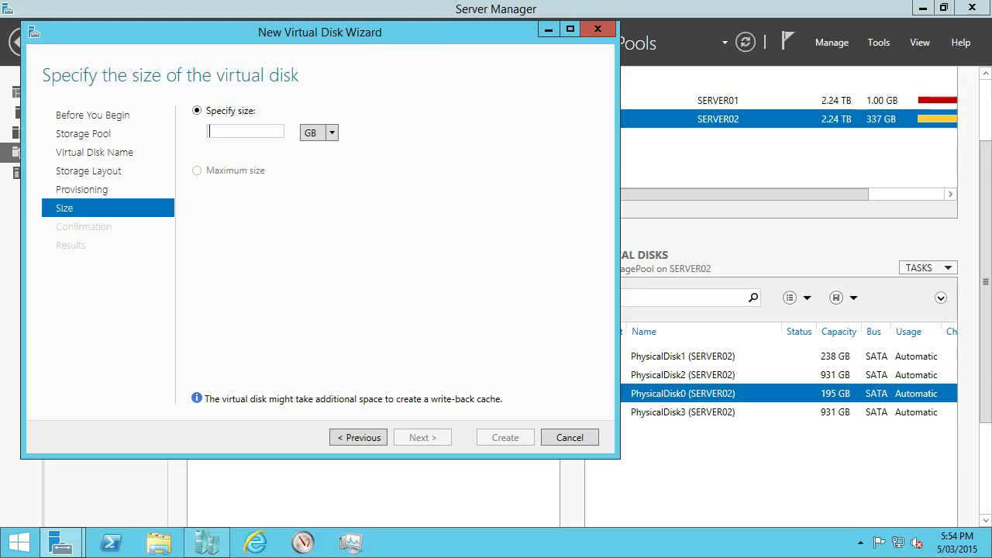
Step: Set VDisk3's size to 16 TB and proceed to the confirmation of its settings
left_click(319, 132)
left_click(310, 178)
left_click(245, 131)
type("16")
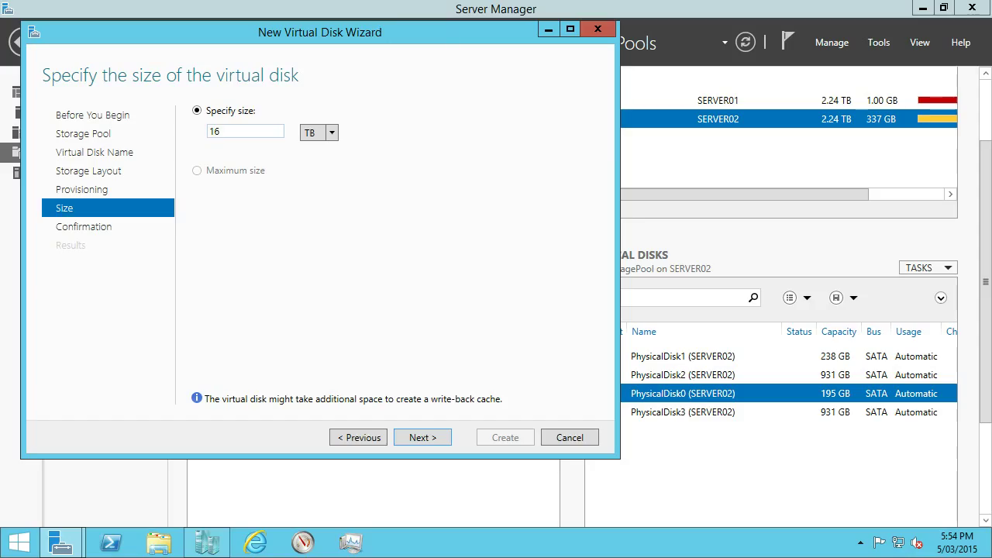
left_click(422, 436)
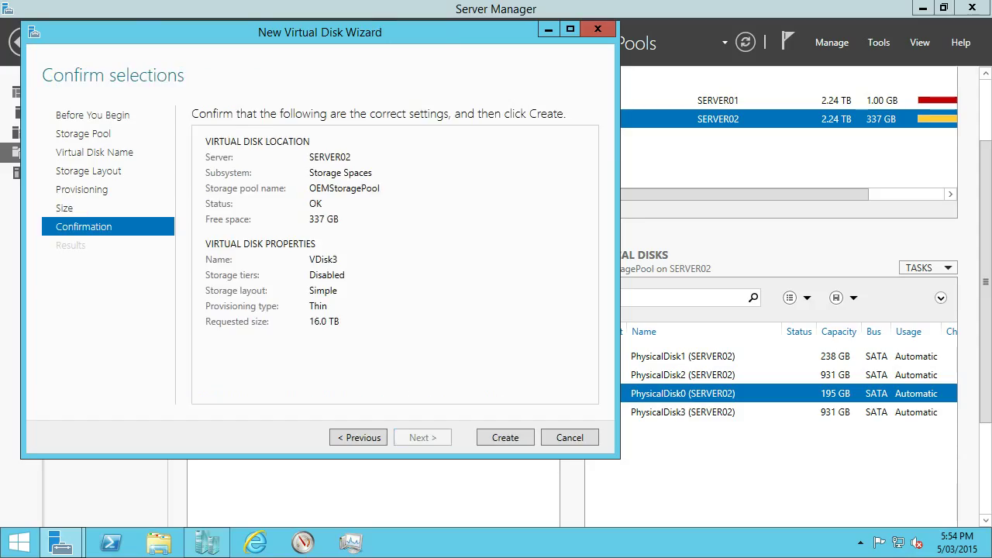
Step: Create VDisk3 and close the results with volume creation enabled, opening the New Volume Wizard
left_click(505, 437)
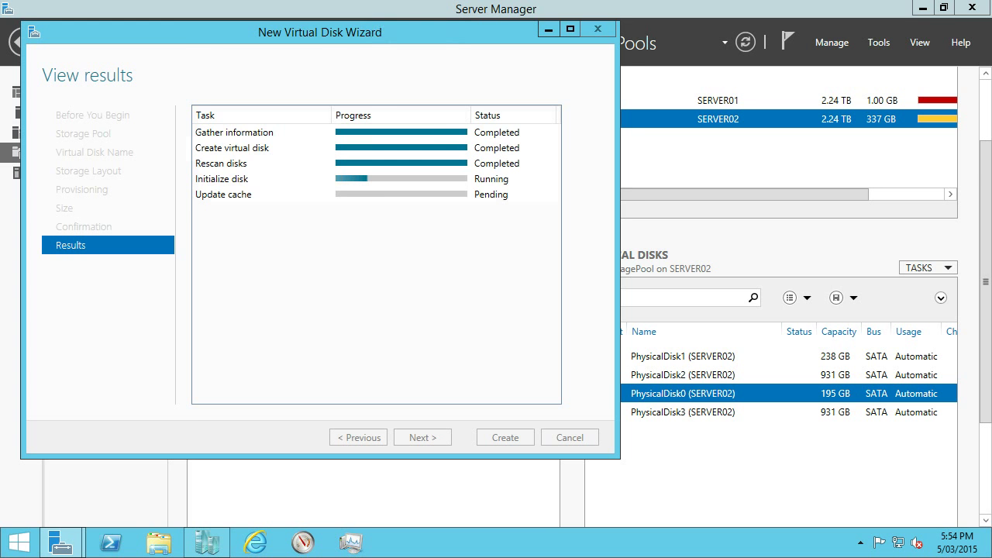
left_click(505, 437)
left_click(422, 437)
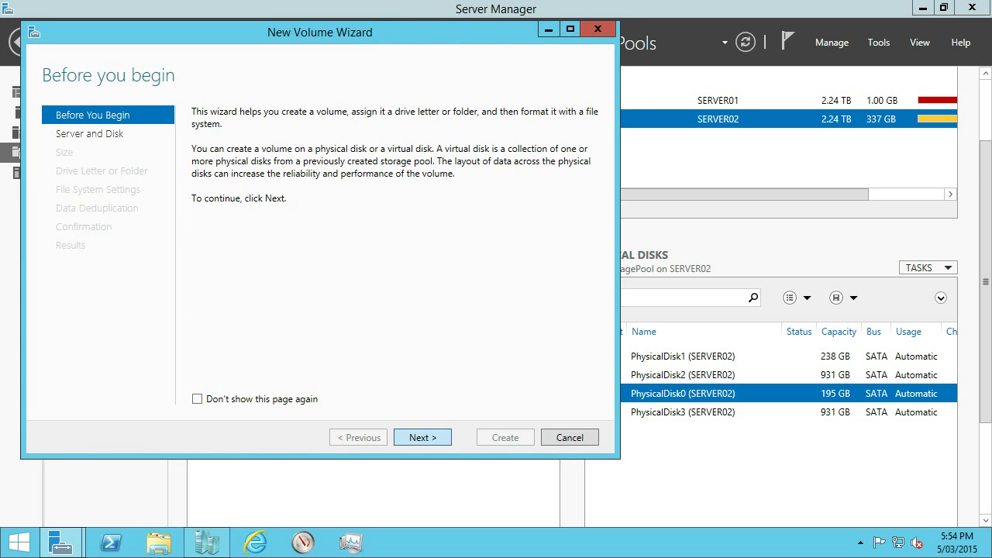
Step: Set up an NTFS volume on VDisk3 at the full 16 TB, with drive letter F and the label F-Drive
left_click(423, 437)
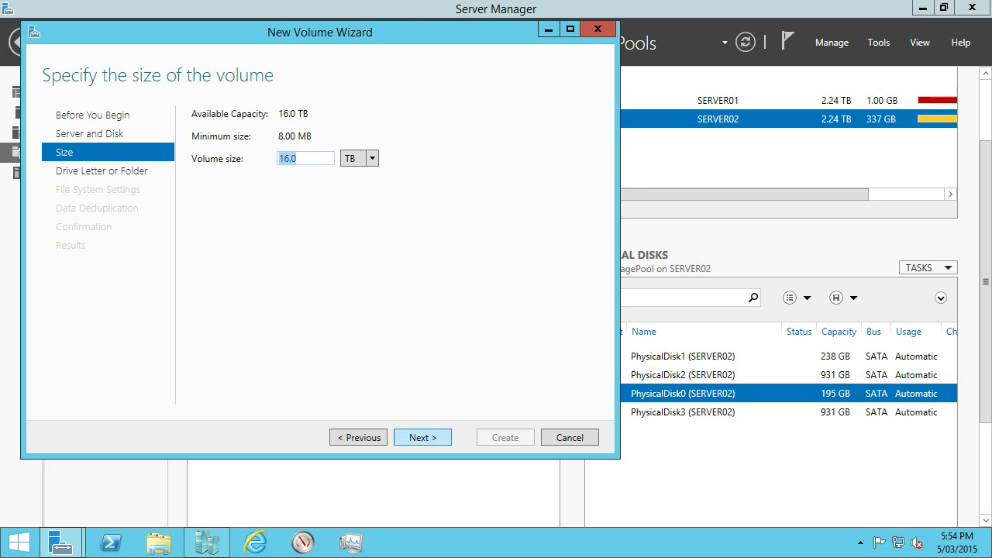
left_click(422, 437)
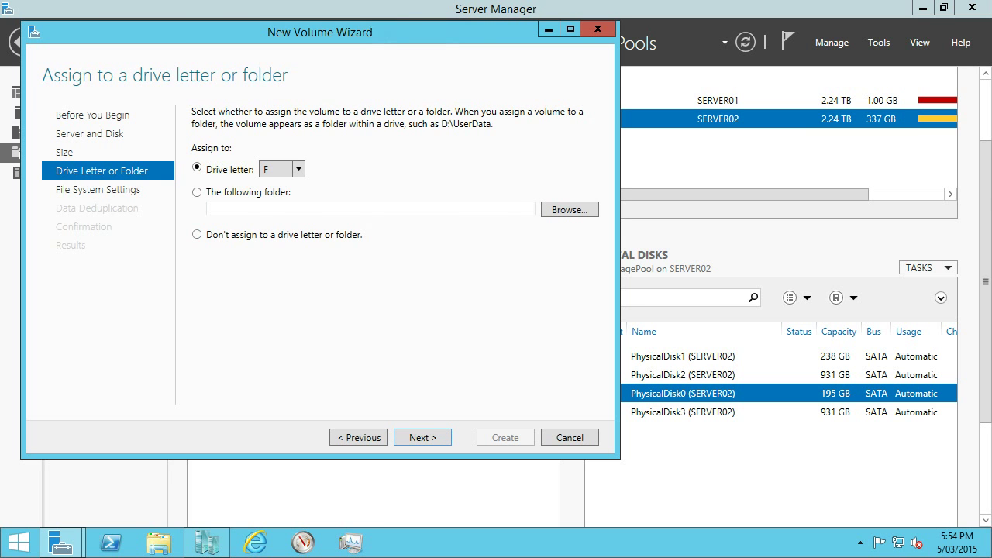
left_click(422, 437)
left_click_drag(352, 165, 297, 166)
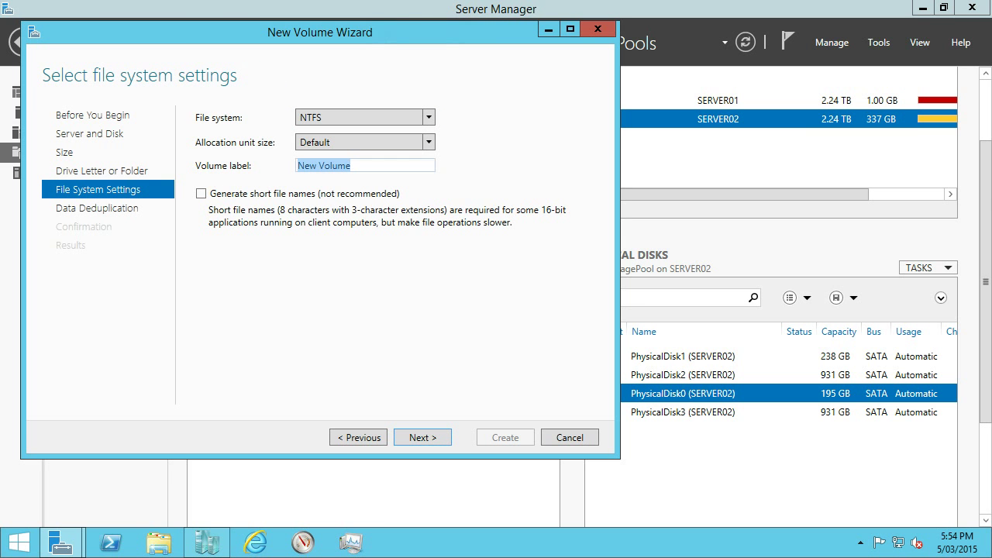
type("F-Drive")
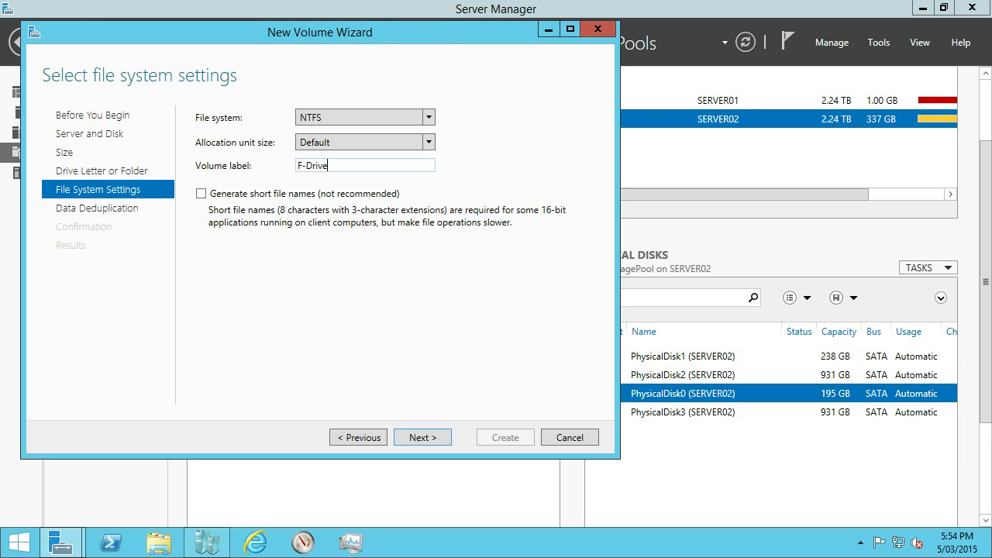
left_click(422, 437)
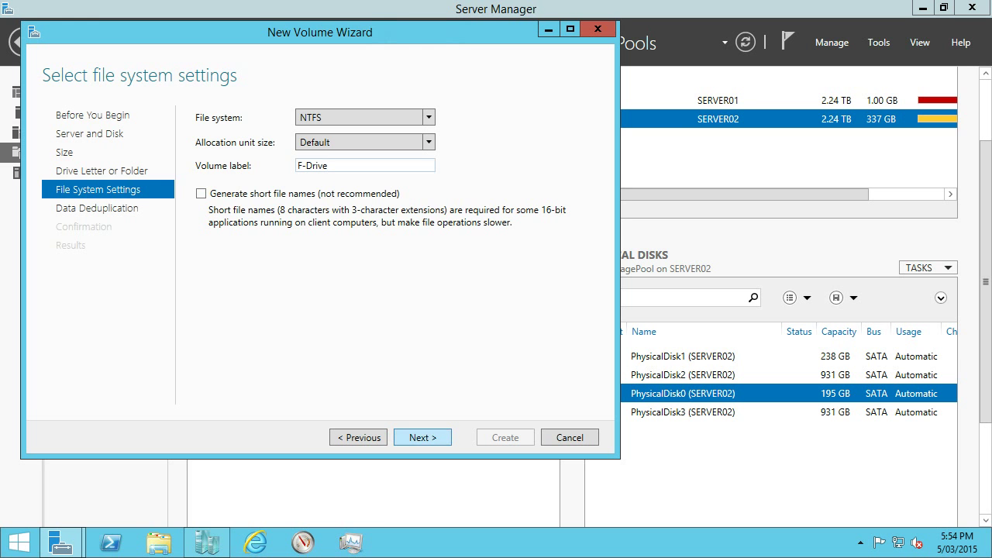
Step: Enable General purpose file server deduplication for the F-Drive volume and create the volume
left_click(436, 163)
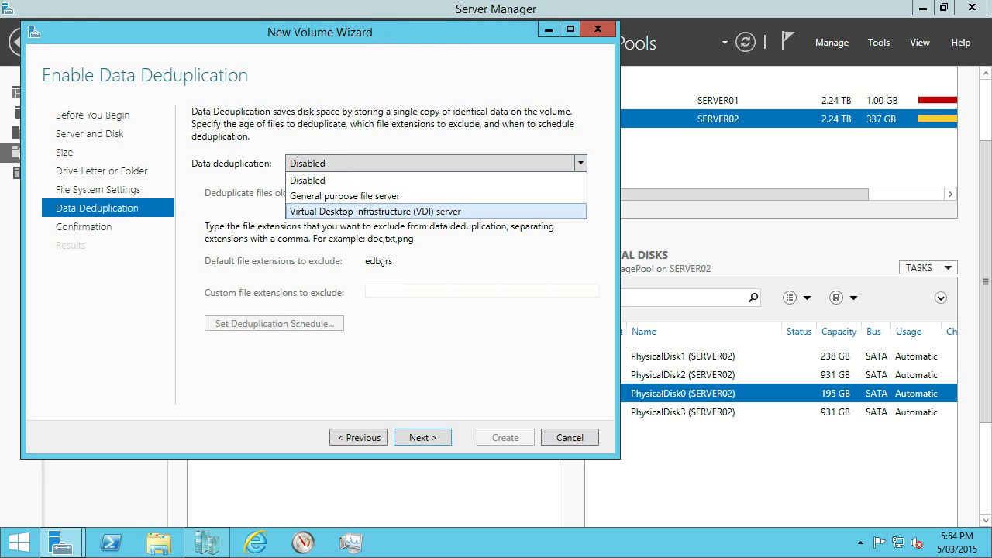
key("Return")
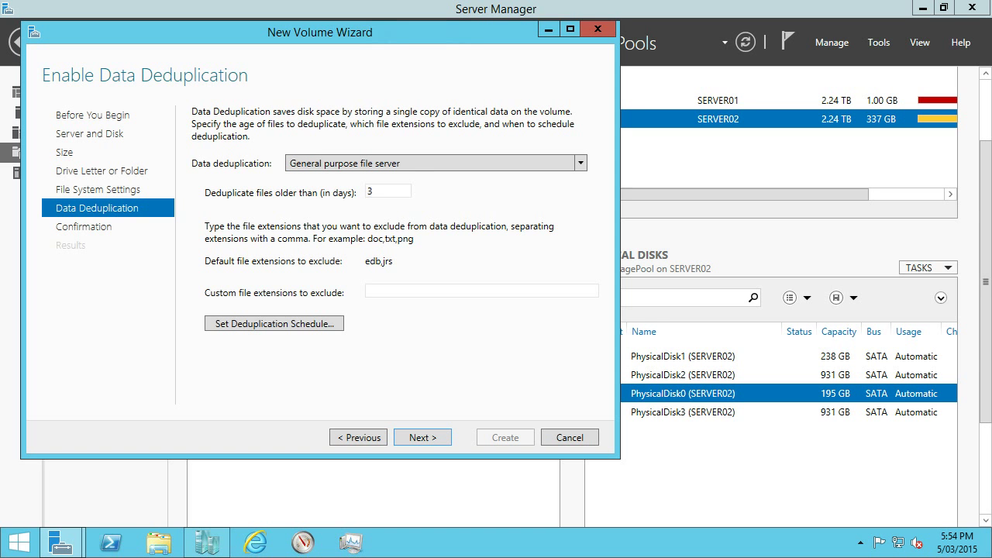
left_click(422, 437)
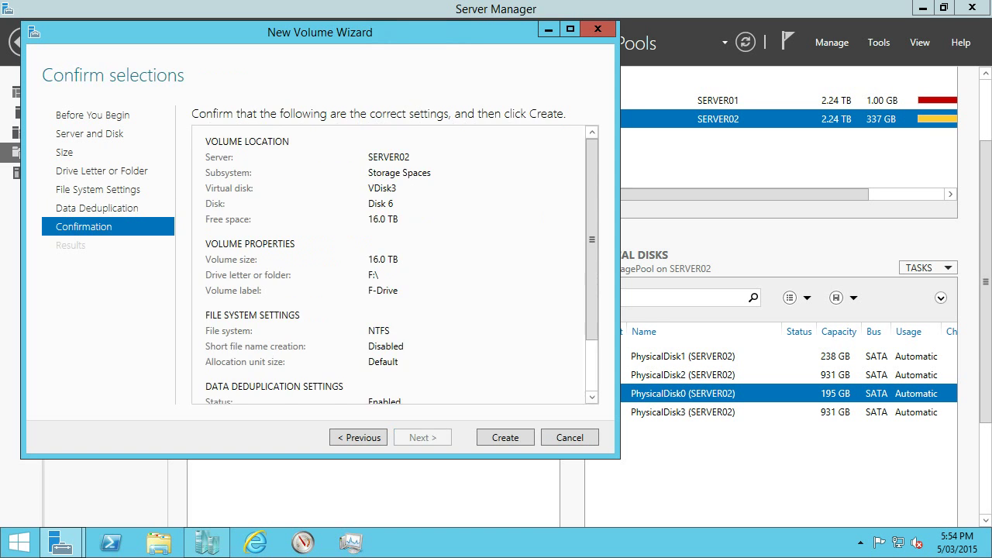
key("Return")
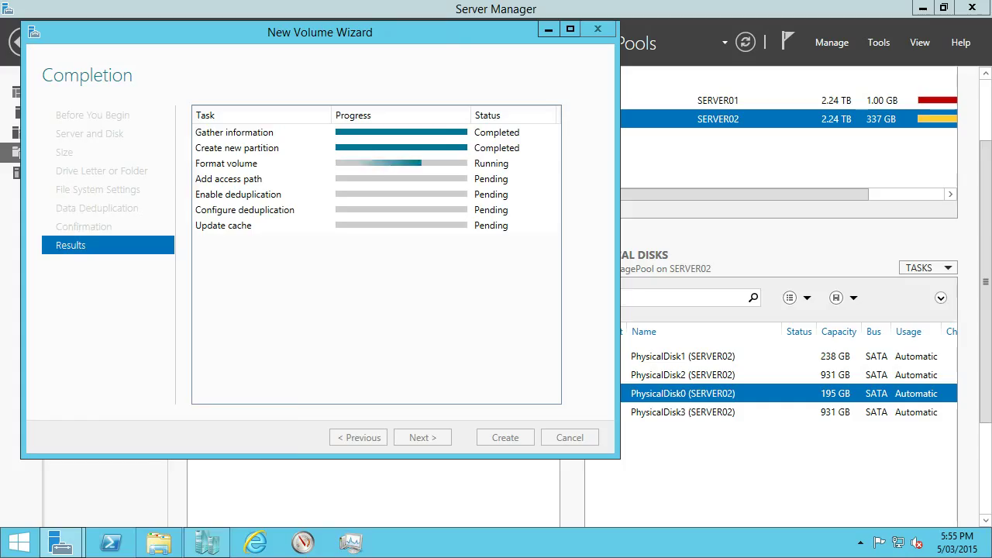
Step: Close the New Volume Wizard once all tasks for the F-Drive volume have completed
mouse_move(207, 543)
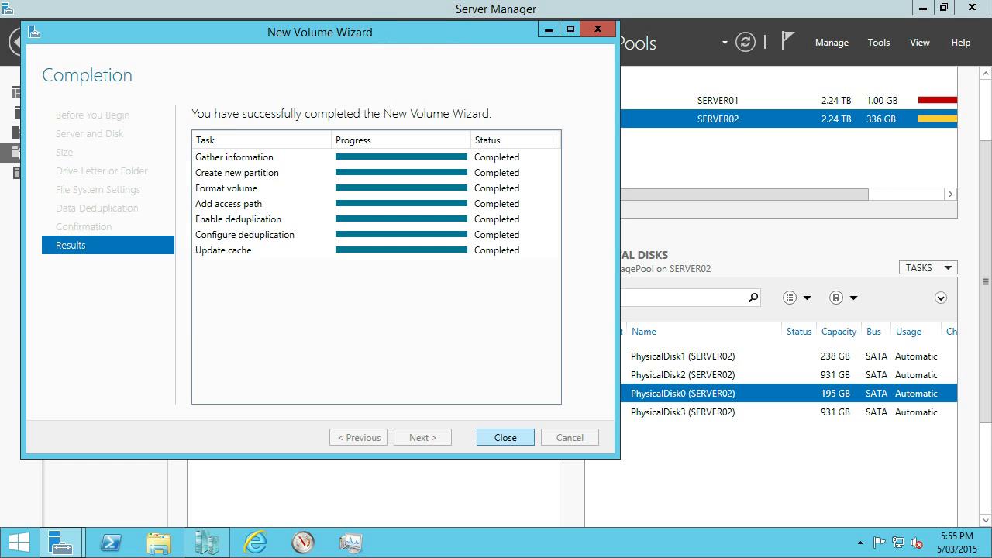
left_click(505, 438)
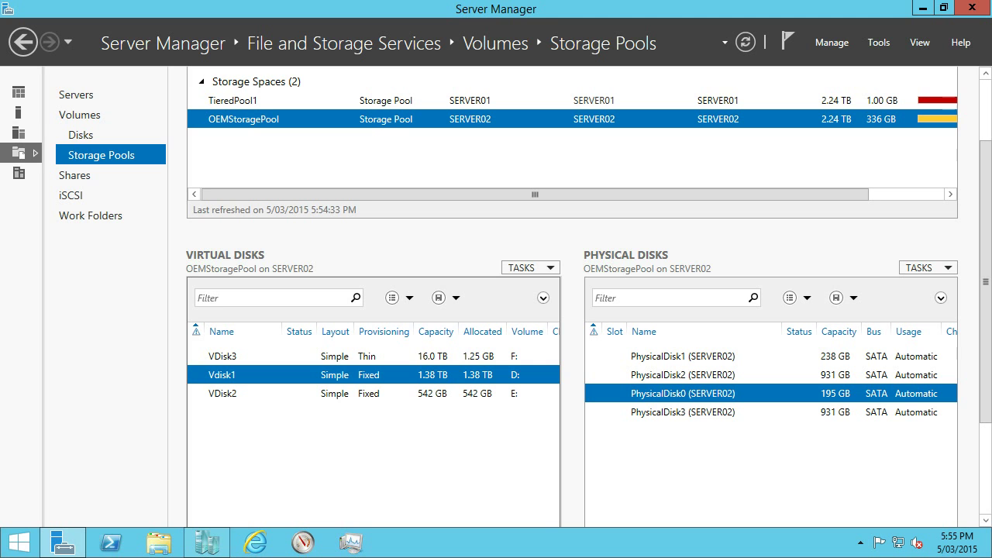
Step: Review the general properties of Vdisk1, including its storage tier capacities, and leave them unchanged
right_click(231, 376)
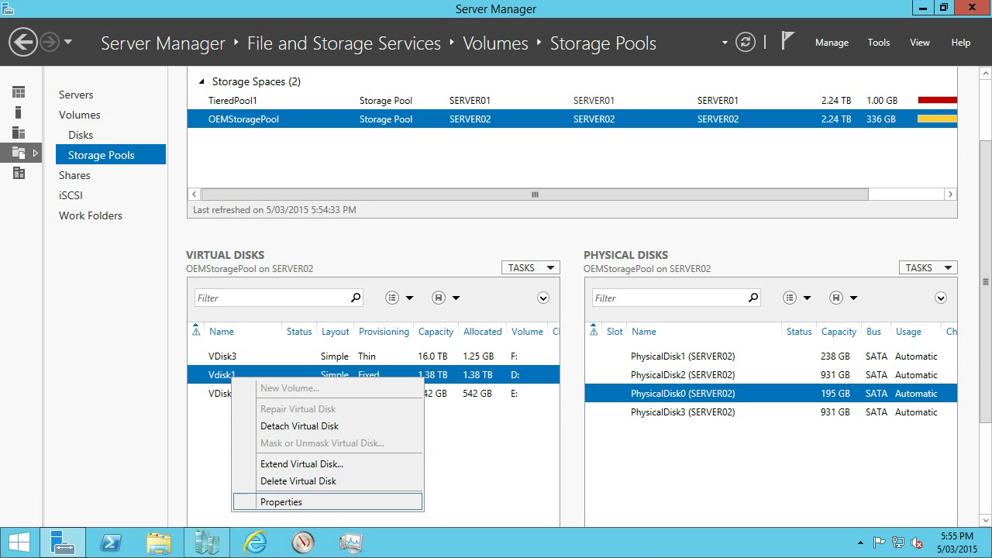
left_click(280, 501)
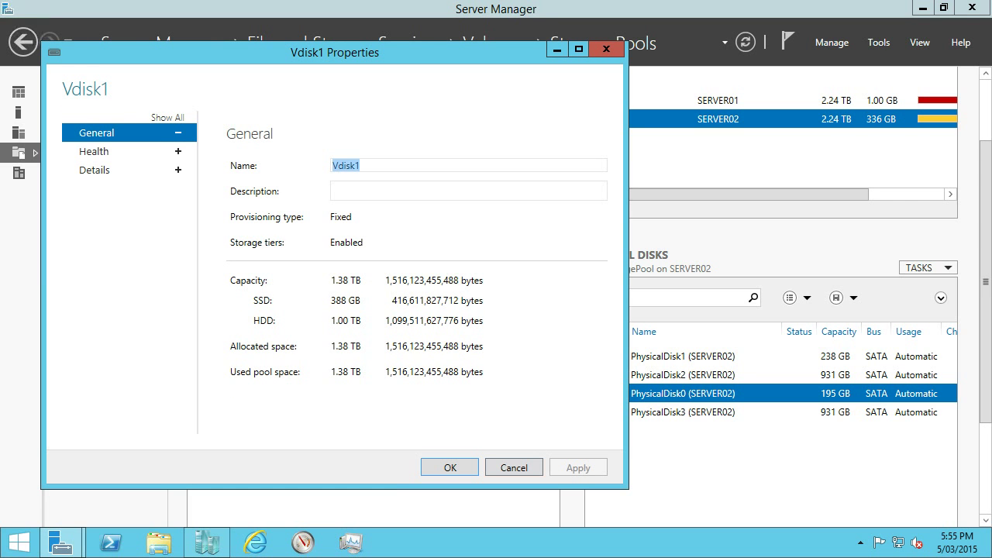
left_click(514, 467)
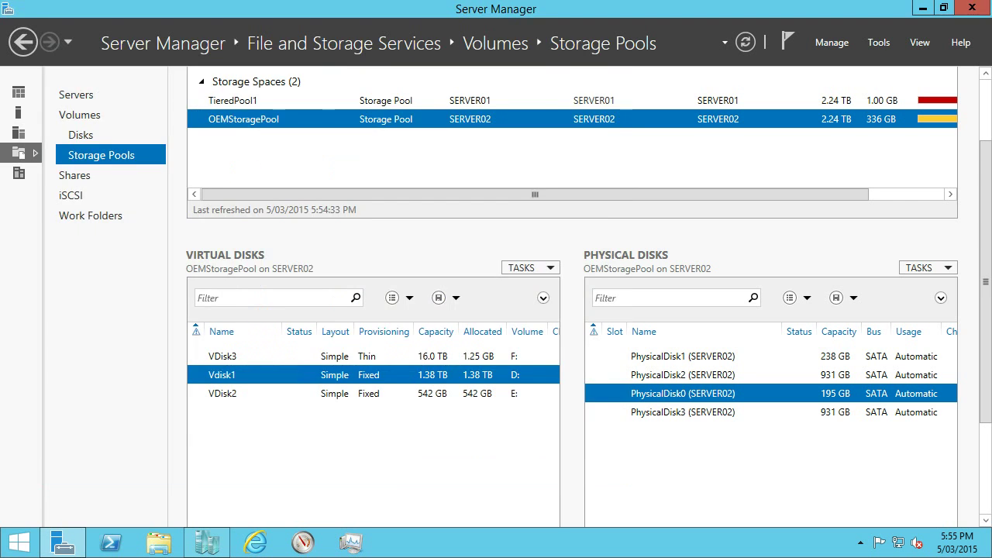
right_click(226, 372)
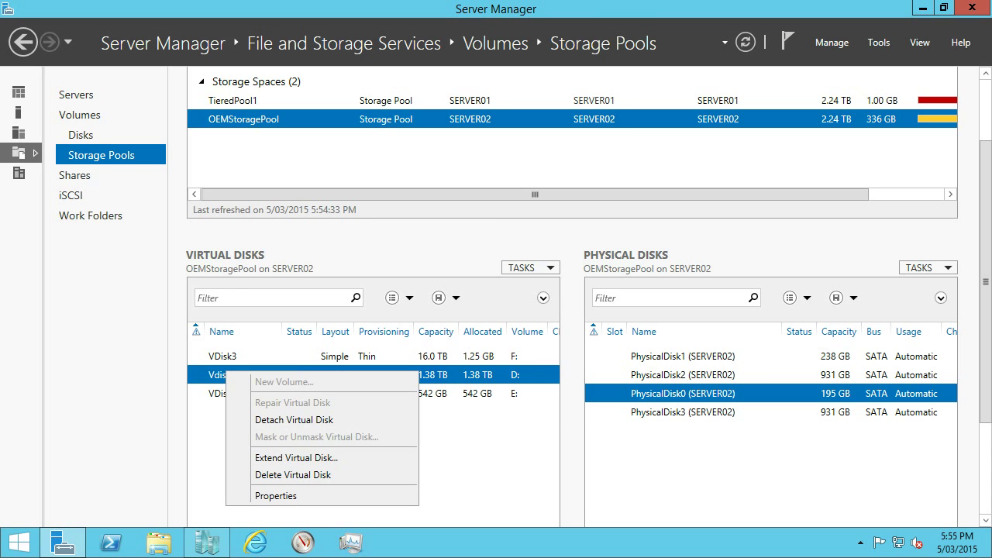
Step: Change data deduplication on Vdisk1's D: volume to Virtual Desktop Infrastructure (VDI) server and apply it
left_click(80, 135)
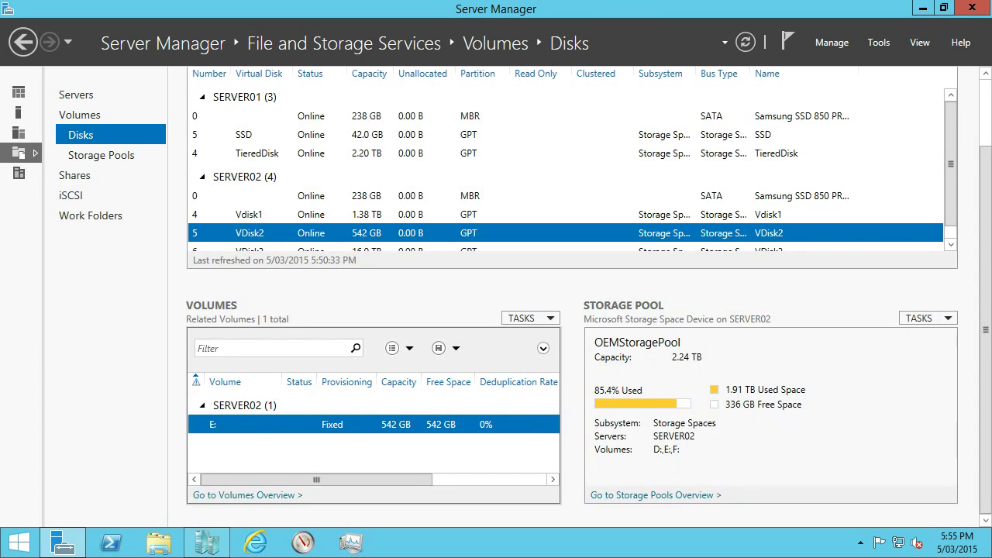
left_click(249, 214)
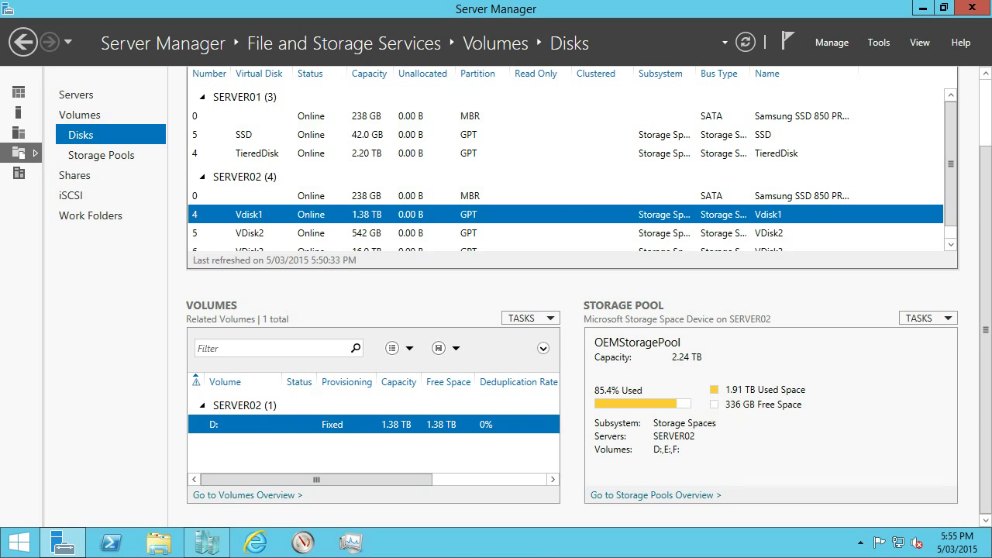
right_click(245, 423)
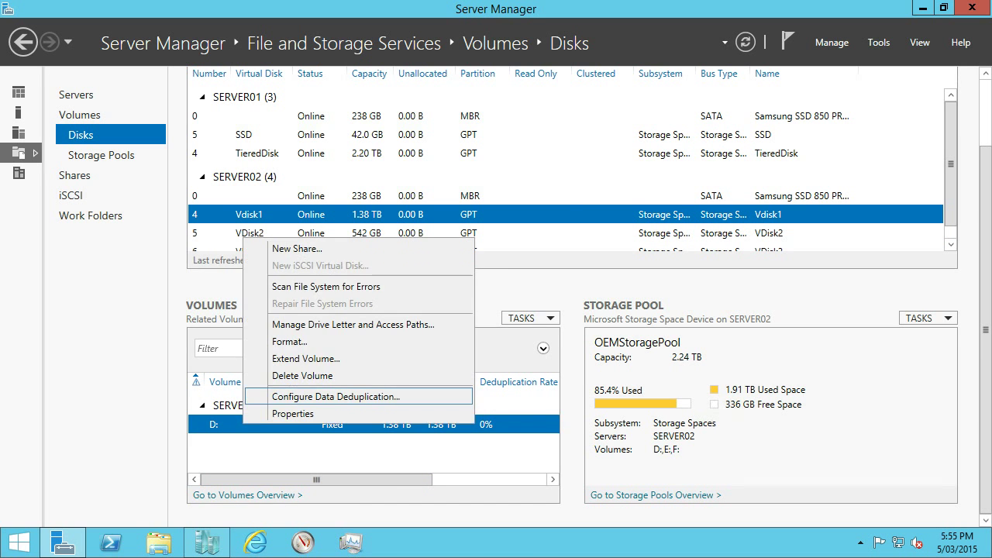
left_click(335, 396)
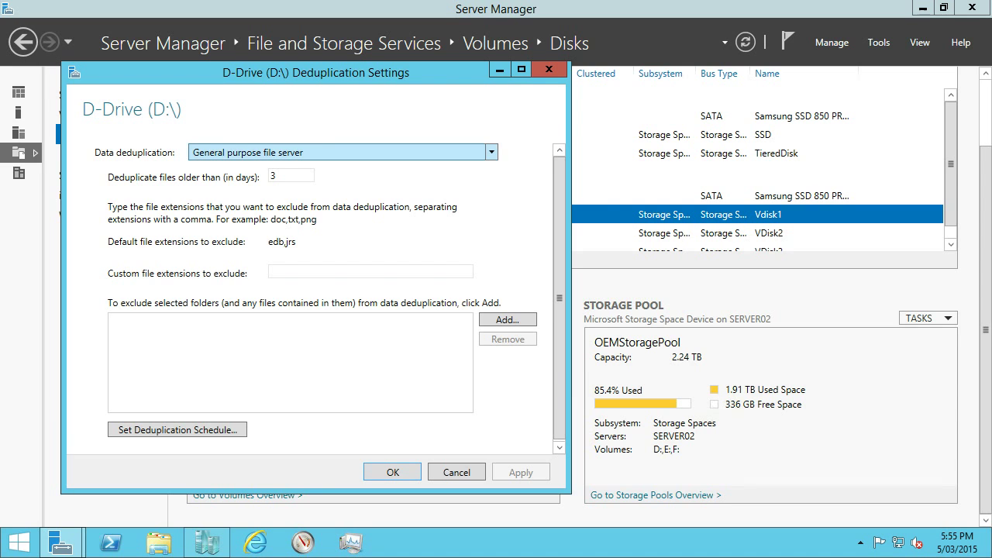
left_click(343, 153)
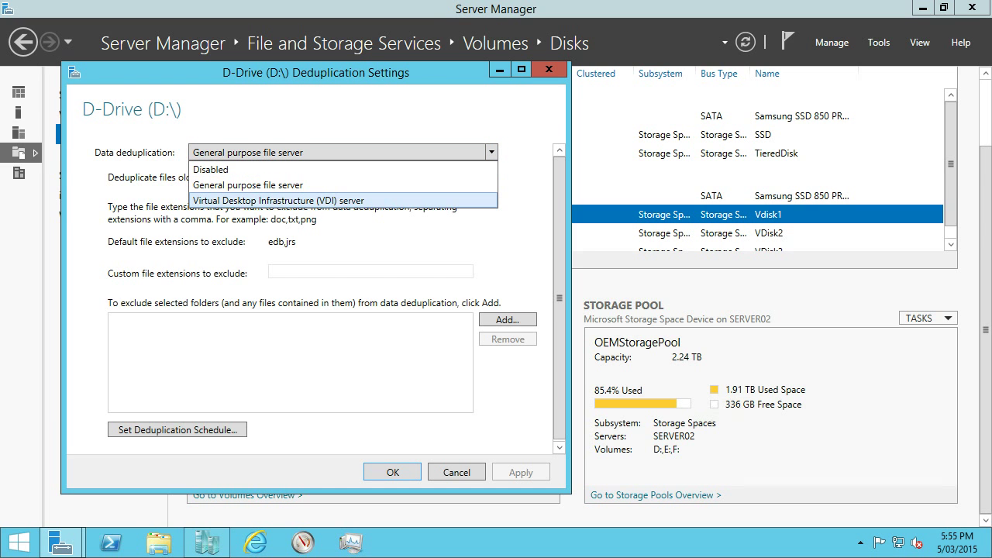
key("Return")
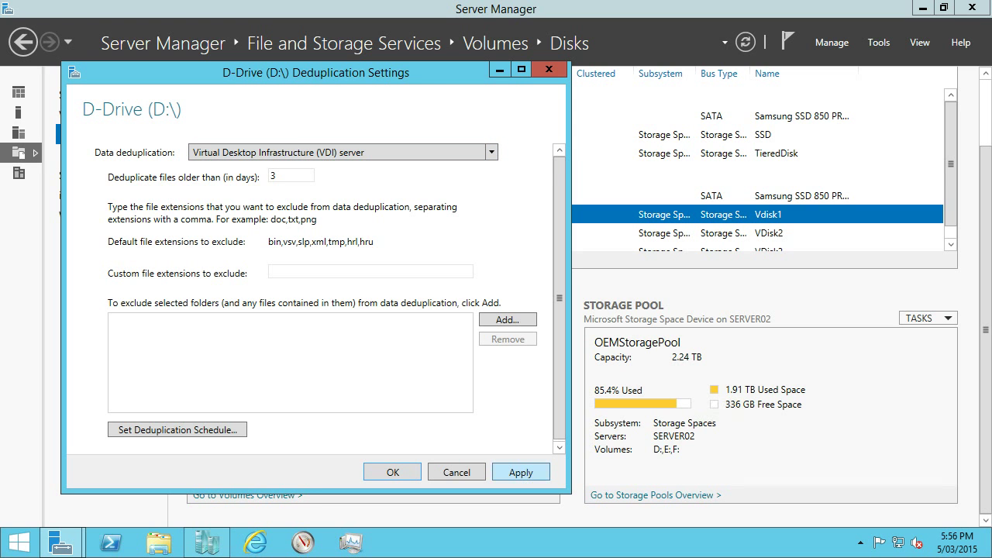
left_click(520, 472)
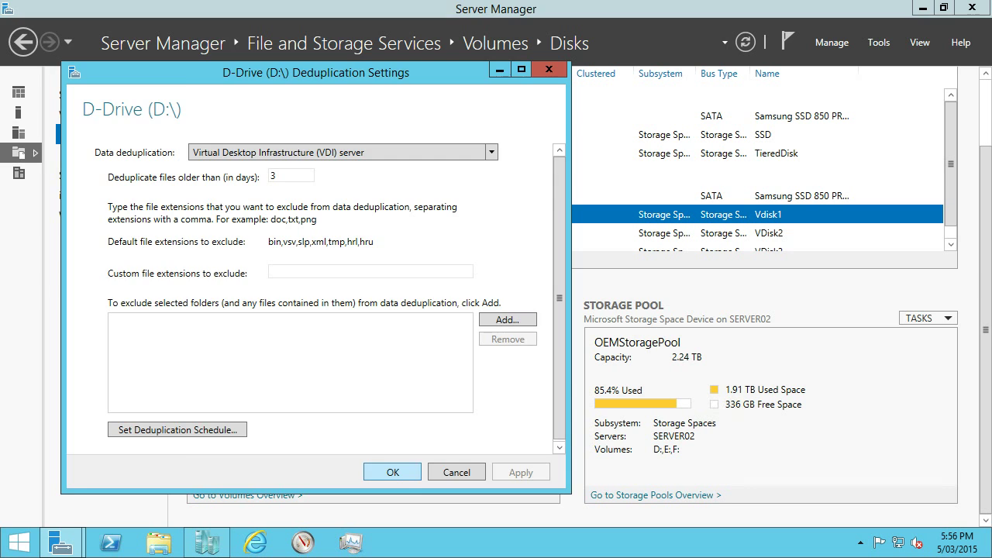
key("Return")
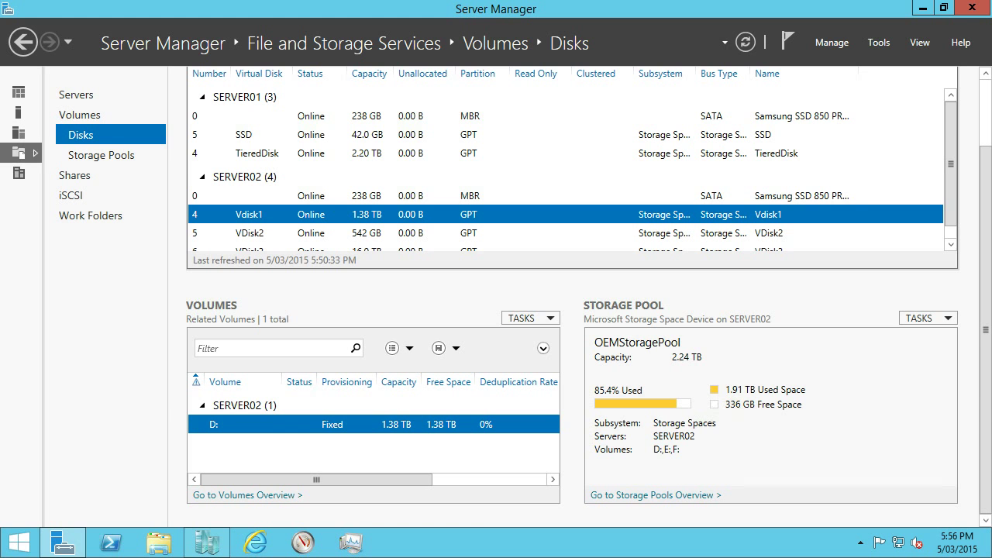
Step: Examine the deduplication settings, rate and savings of the E: volume on SERVER01's TieredDisk
left_click(257, 154)
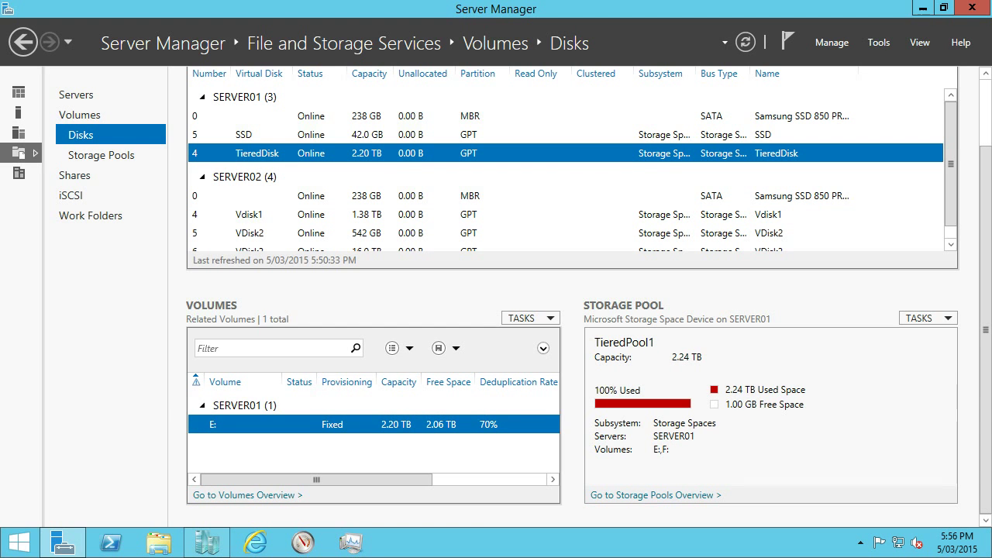
mouse_move(316, 479)
left_mouse_down()
mouse_move(356, 479)
mouse_move(316, 480)
left_mouse_up()
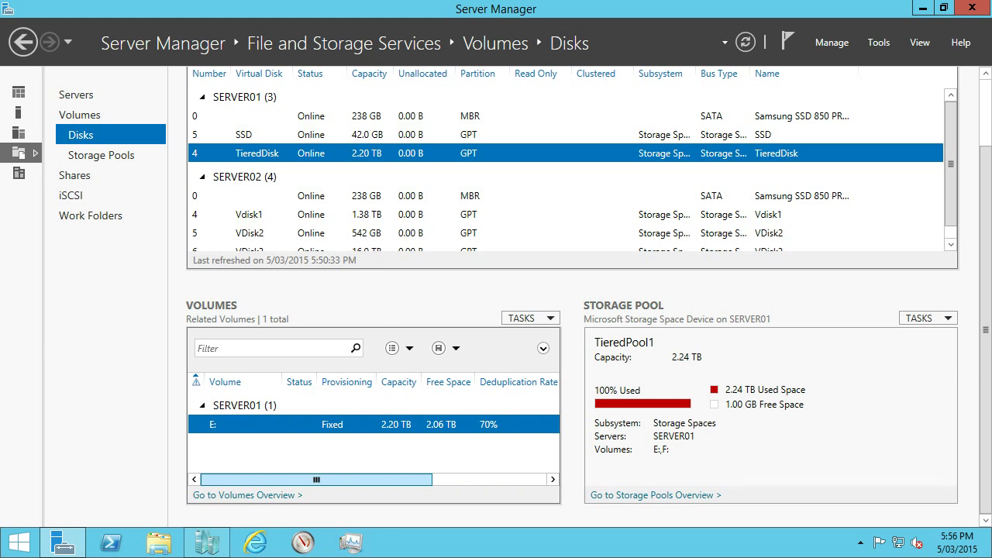
right_click(262, 422)
left_click(326, 389)
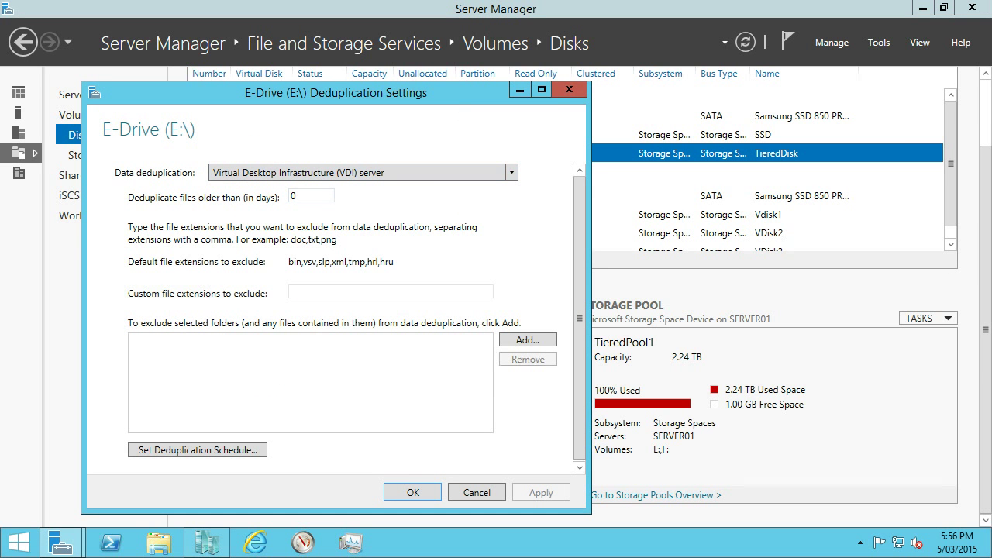
left_click(477, 492)
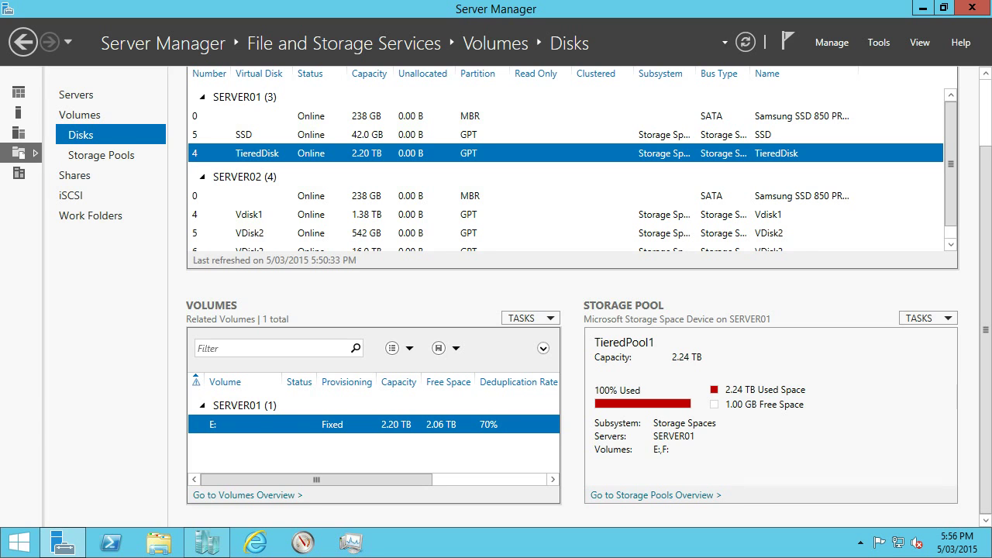
left_click_drag(316, 479, 431, 479)
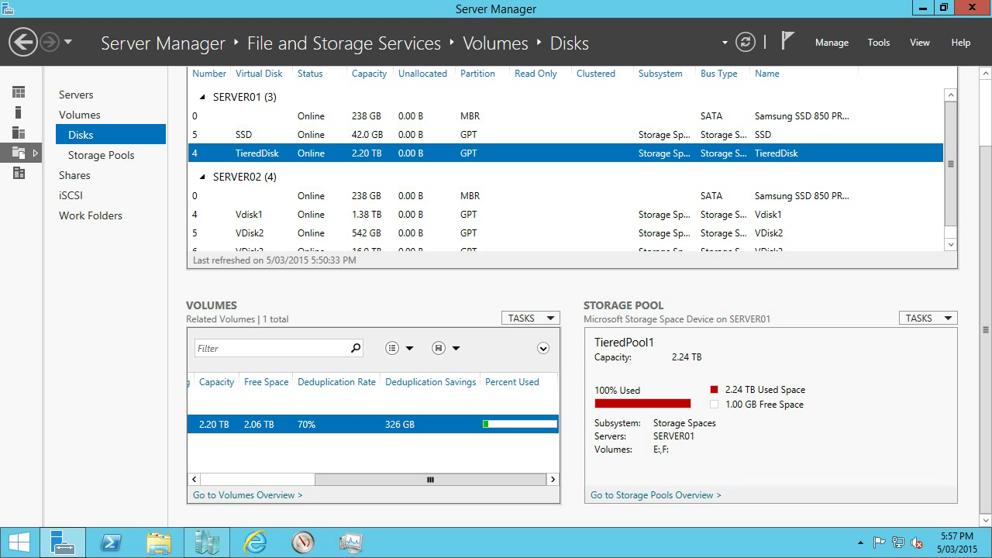
left_click_drag(430, 480, 316, 480)
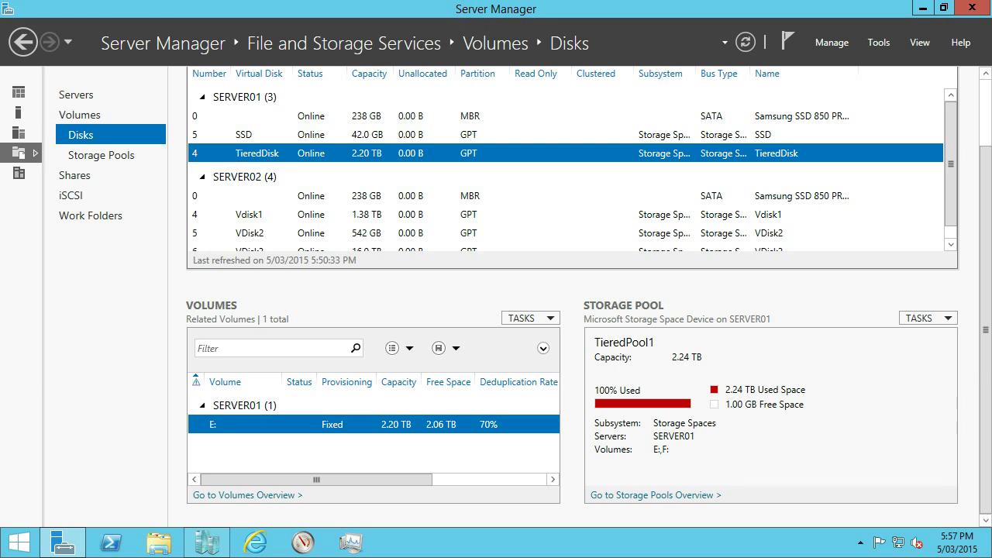
mouse_move(951, 163)
left_mouse_down()
mouse_move(950, 176)
mouse_move(951, 163)
left_mouse_up()
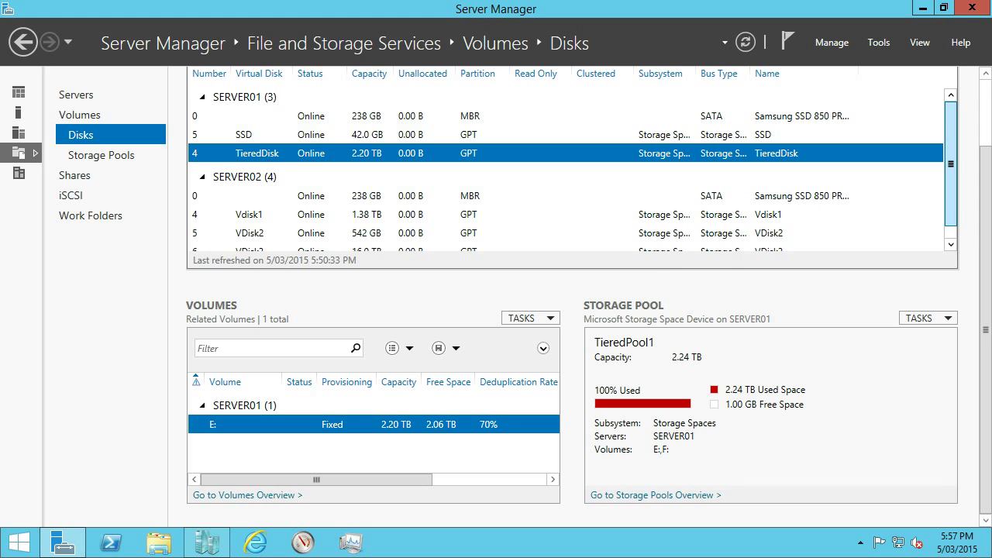
mouse_move(950, 163)
left_mouse_down()
mouse_move(950, 177)
mouse_move(951, 164)
left_mouse_up()
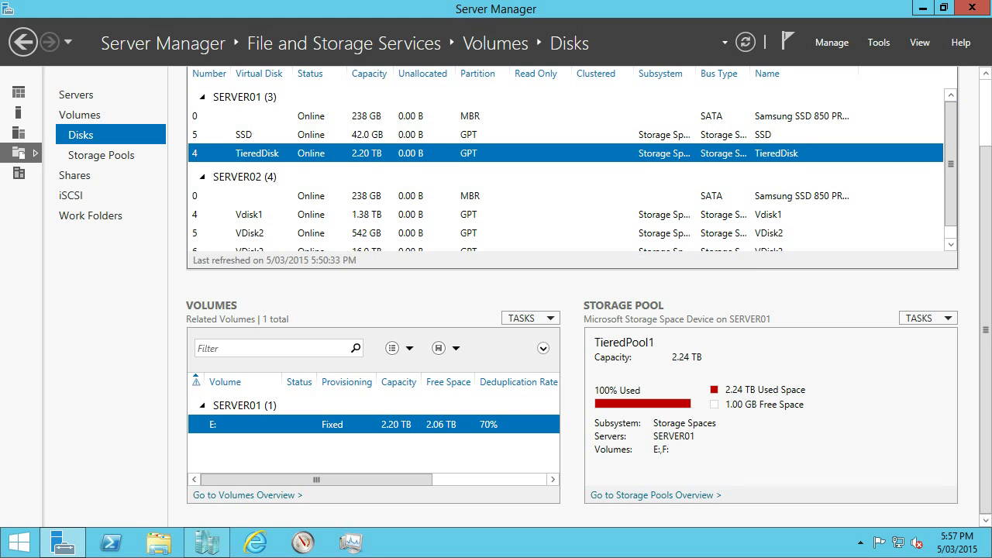